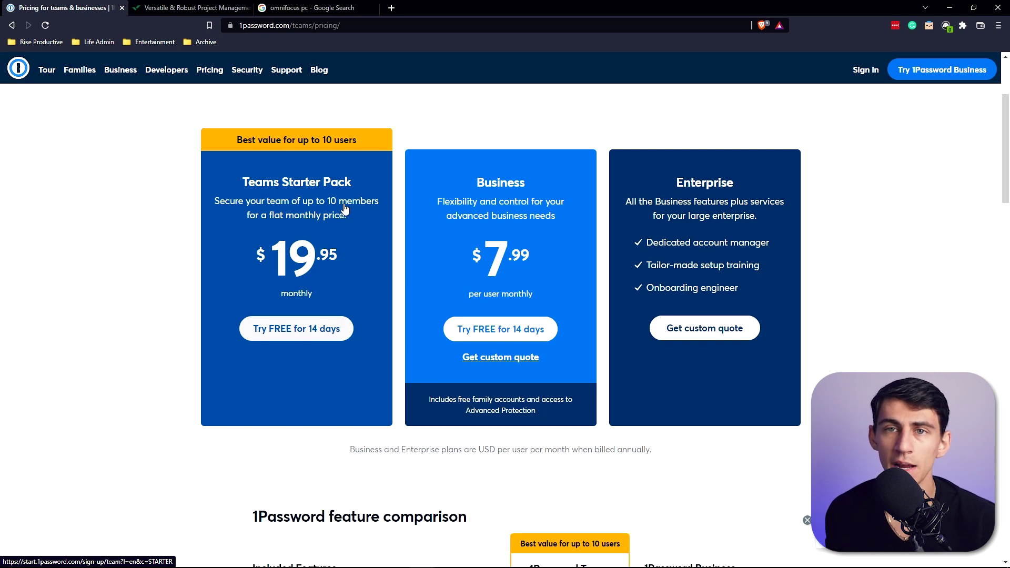
Step: Scroll through the Teams pricing and feature comparison table, then go to the Families plan page
{"action": "scroll", "coordinate": [718, 188], "scroll_direction": "down", "scroll_amount": 8}
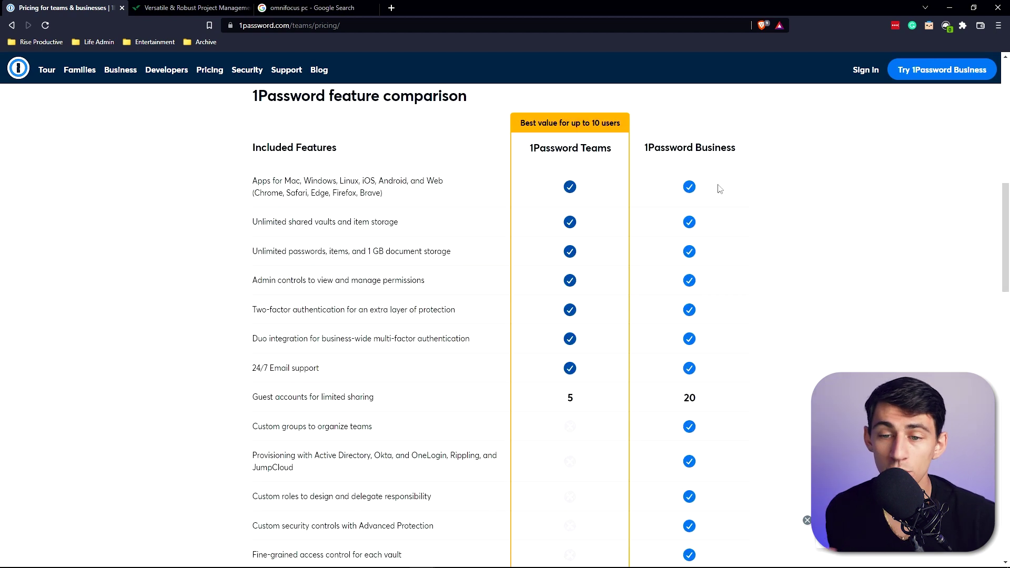
{"action": "scroll", "coordinate": [721, 187], "scroll_direction": "up", "scroll_amount": 1}
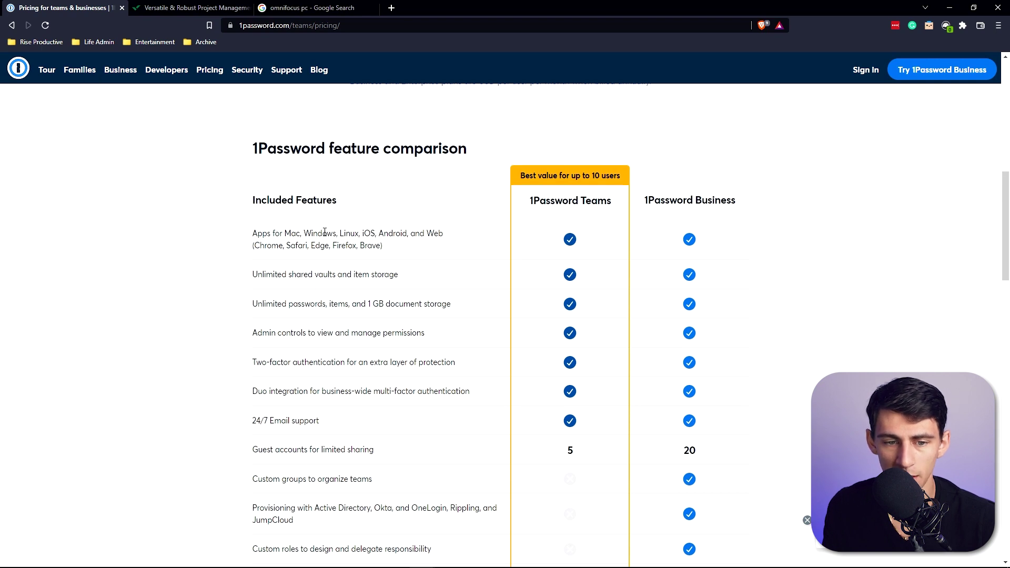
{"action": "scroll", "coordinate": [818, 329], "scroll_direction": "down", "scroll_amount": 3}
{"action": "scroll", "coordinate": [674, 280], "scroll_direction": "down", "scroll_amount": 2}
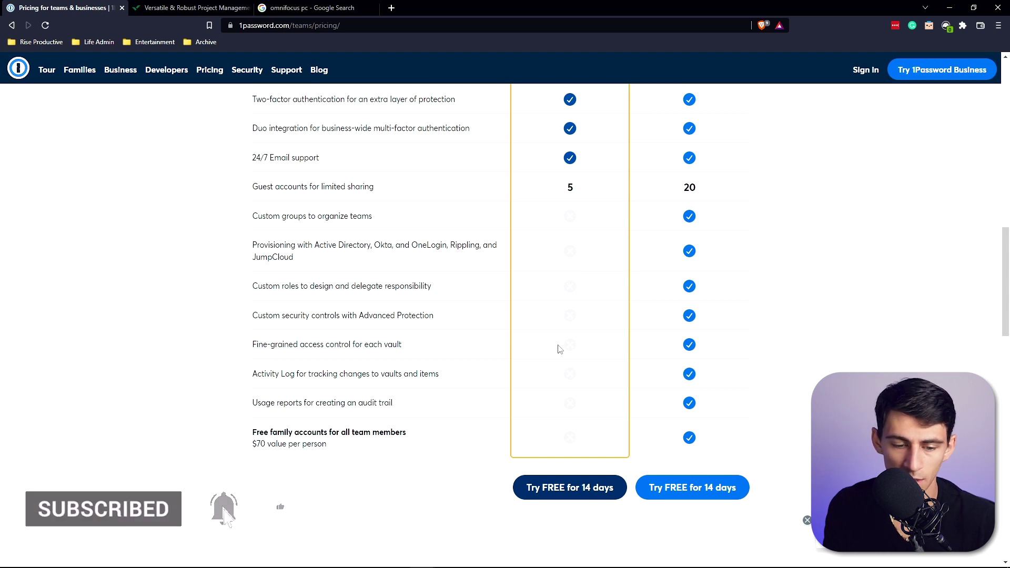
{"action": "scroll", "coordinate": [579, 336], "scroll_direction": "up", "scroll_amount": 6}
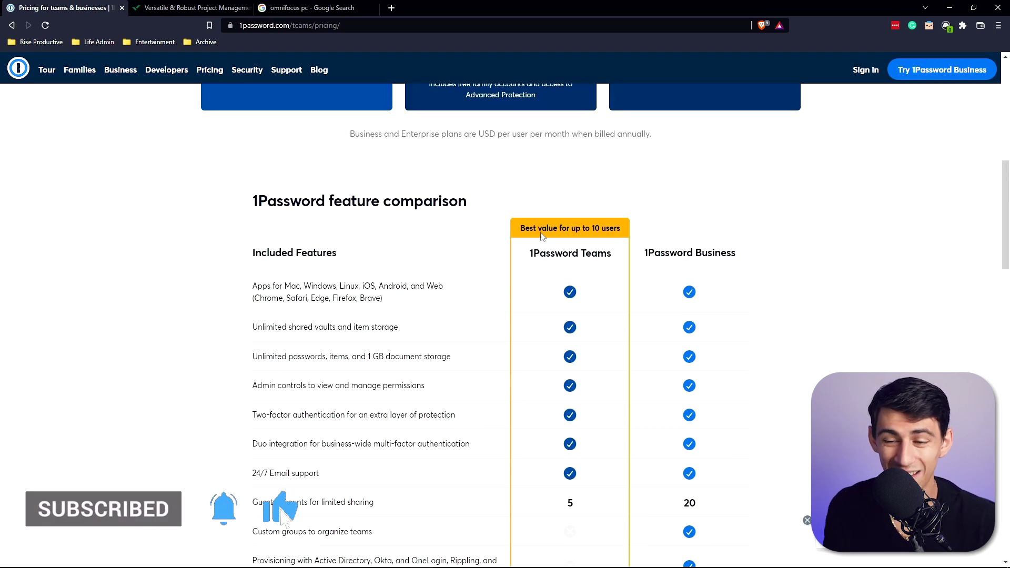
{"action": "scroll", "coordinate": [542, 236], "scroll_direction": "down", "scroll_amount": 7}
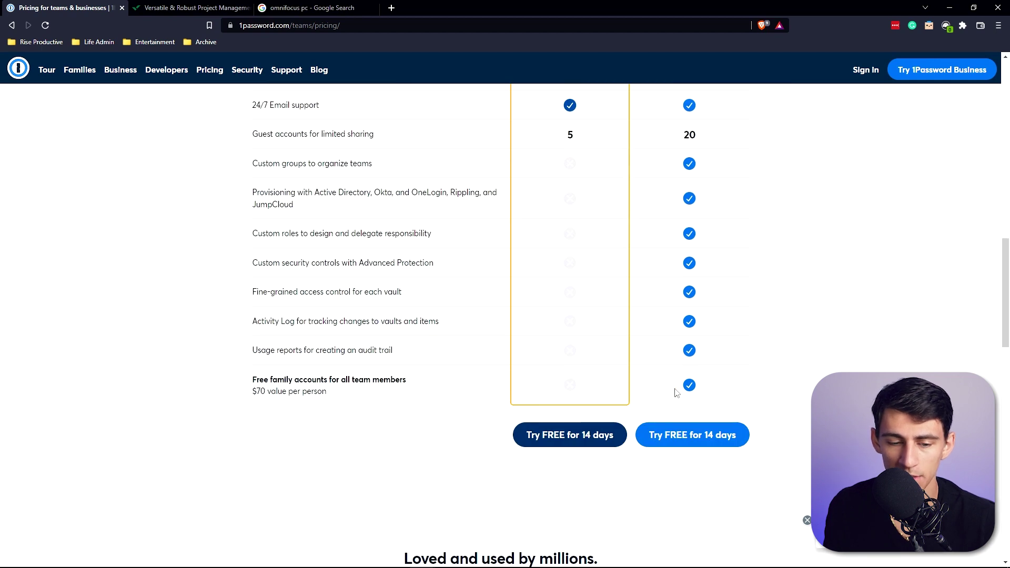
{"action": "scroll", "coordinate": [676, 391], "scroll_direction": "up", "scroll_amount": 11}
{"action": "scroll", "coordinate": [667, 338], "scroll_direction": "down", "scroll_amount": 4}
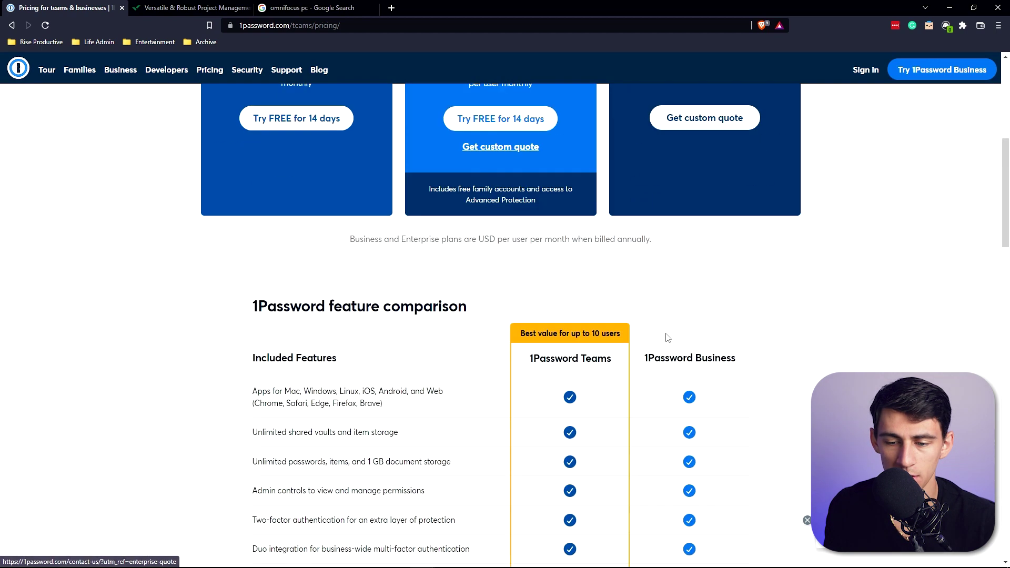
{"action": "scroll", "coordinate": [642, 345], "scroll_direction": "down", "scroll_amount": 10}
{"action": "left_click", "coordinate": [80, 69]}
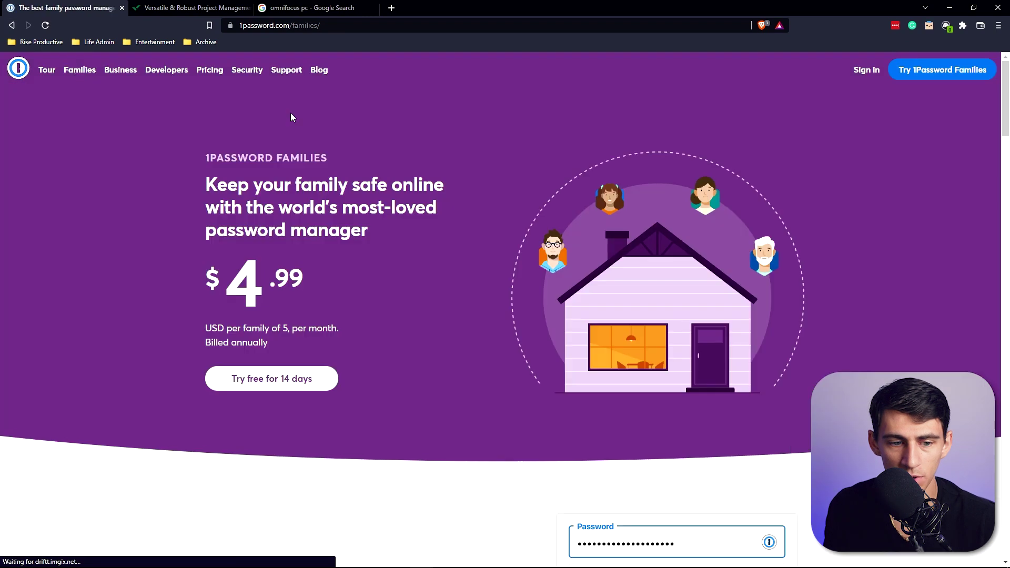
Step: Highlight the $4.99 Families price, then clear the highlight
{"action": "scroll", "coordinate": [636, 224], "scroll_direction": "down", "scroll_amount": 1}
{"action": "scroll", "coordinate": [605, 221], "scroll_direction": "up", "scroll_amount": 1}
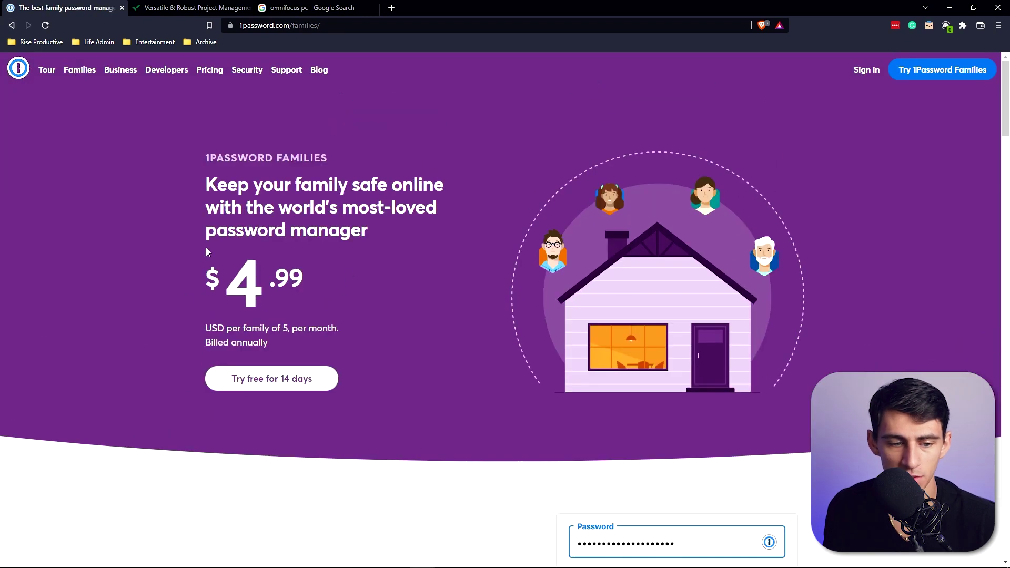
{"action": "left_click_drag", "start_coordinate": [220, 287], "coordinate": [331, 287]}
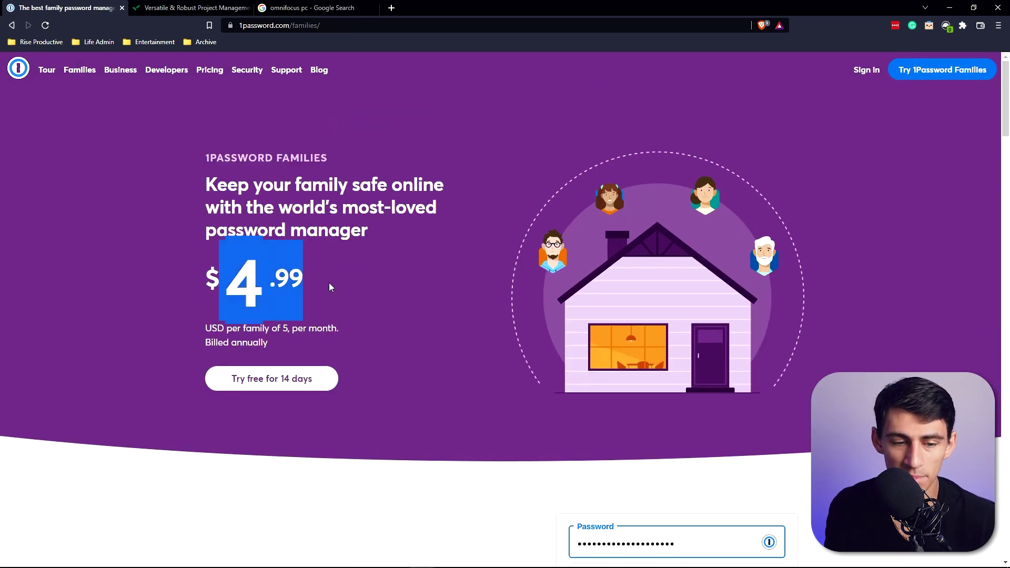
{"action": "left_click", "coordinate": [267, 264]}
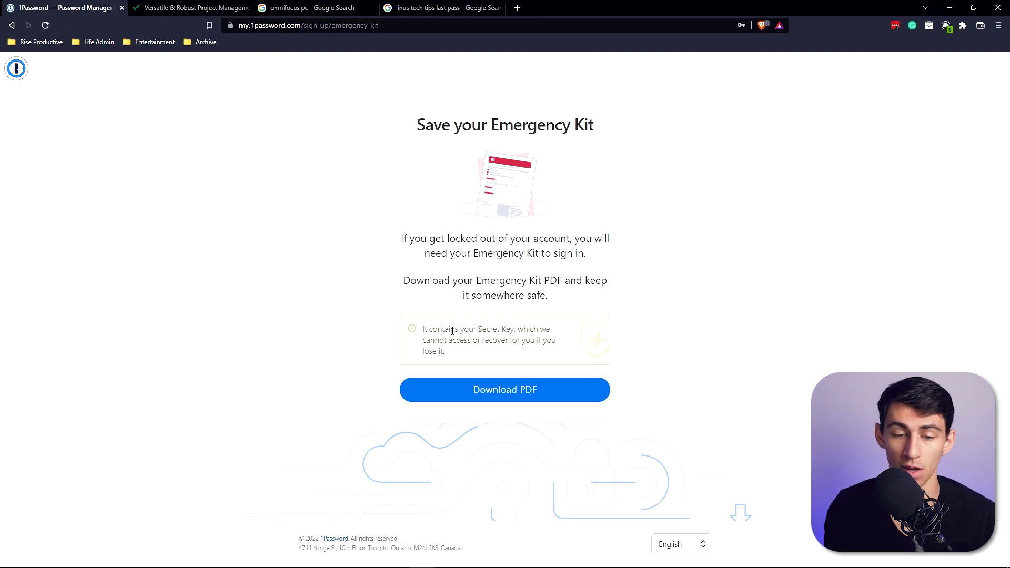
Step: Download the Emergency Kit PDF and save it to the Desktop
{"action": "left_click", "coordinate": [492, 389]}
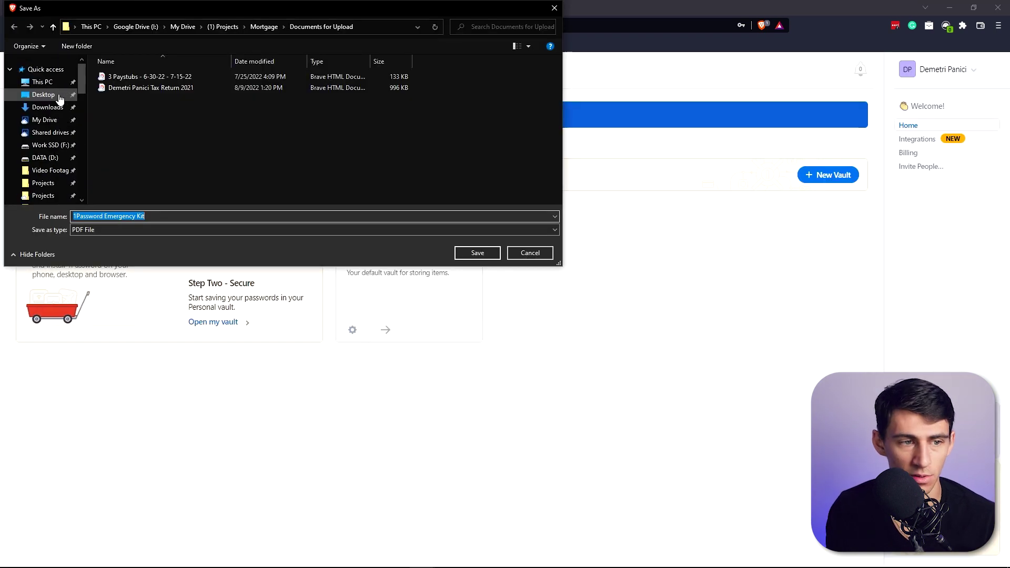
{"action": "left_click", "coordinate": [59, 99]}
{"action": "key", "text": "Return"}
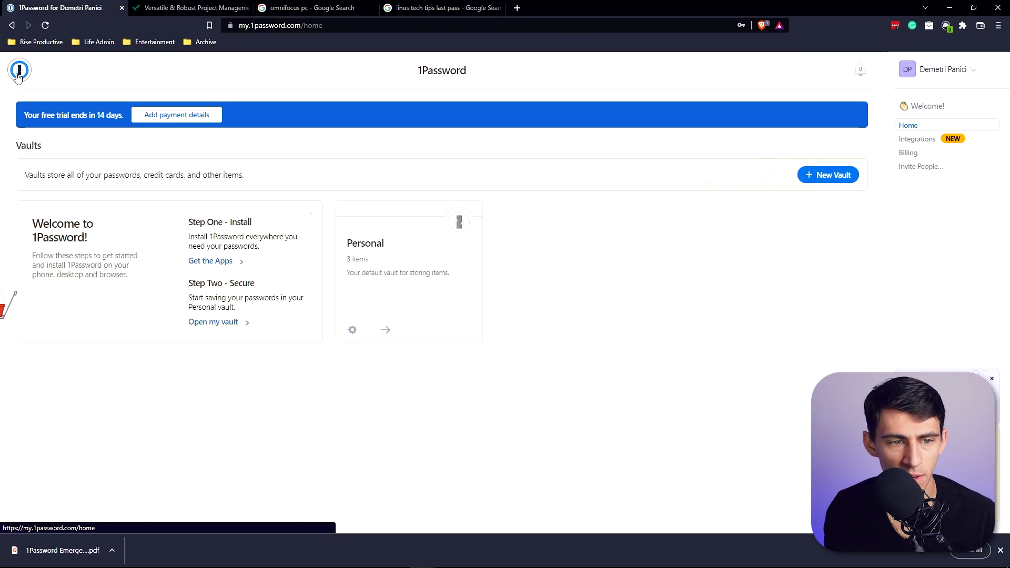
Step: Open the Personal vault and view the 1Password Account login and owner's identity items
{"action": "left_click", "coordinate": [405, 254]}
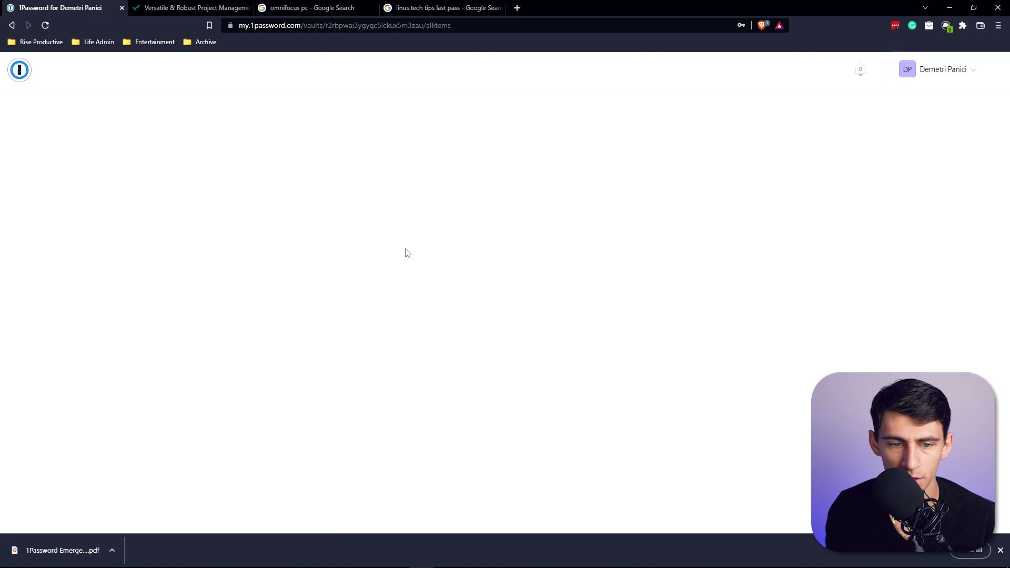
{"action": "left_click", "coordinate": [210, 159]}
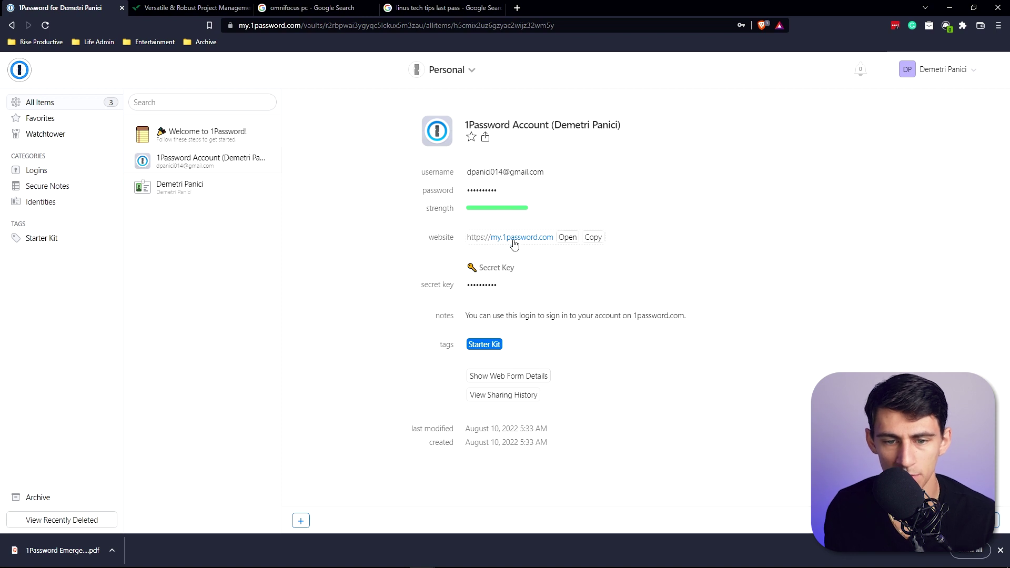
{"action": "mouse_move", "coordinate": [476, 292]}
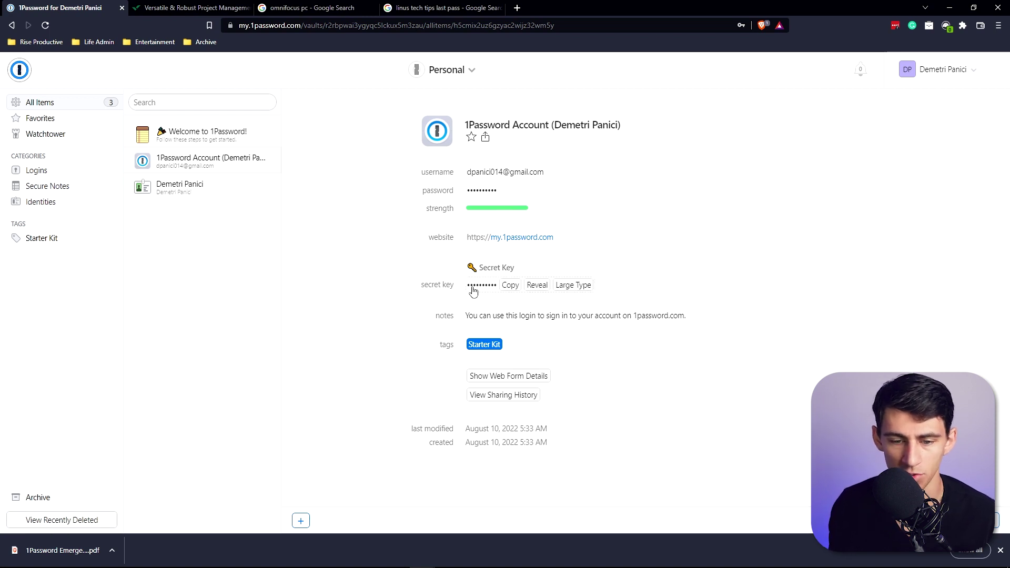
{"action": "left_click", "coordinate": [153, 191]}
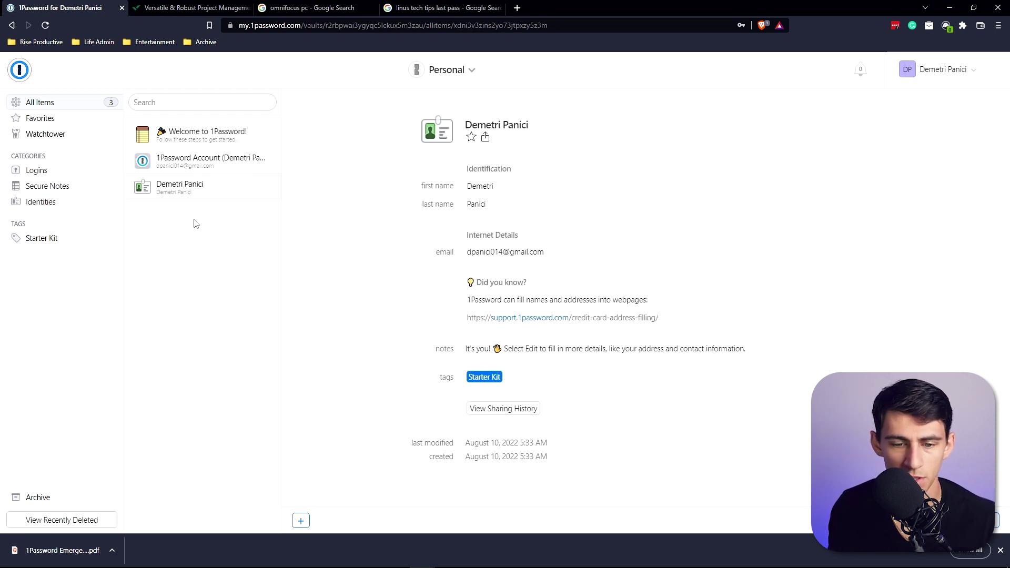
Step: Filter the vault by Logins, Secure Notes, Identities and the Starter Kit tag, then view Watchtower
{"action": "left_click", "coordinate": [41, 175]}
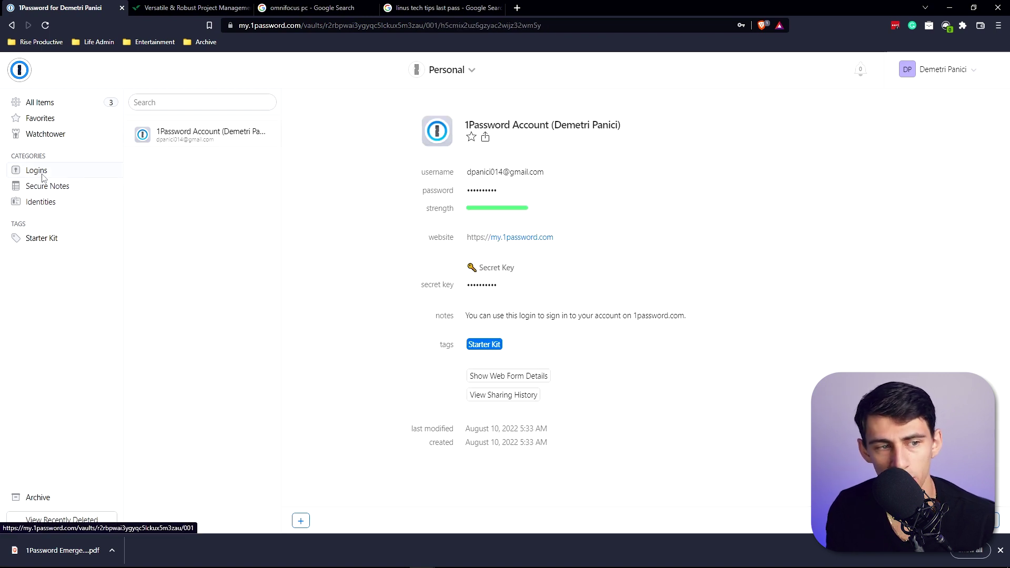
{"action": "left_click", "coordinate": [54, 198]}
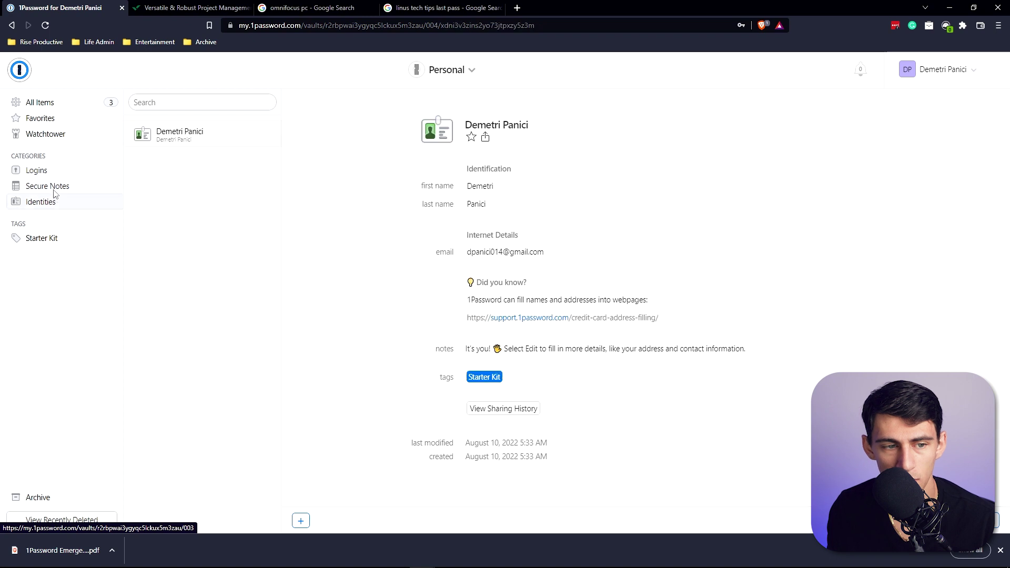
{"action": "left_click", "coordinate": [53, 191]}
{"action": "left_click", "coordinate": [53, 204]}
{"action": "left_click", "coordinate": [47, 239]}
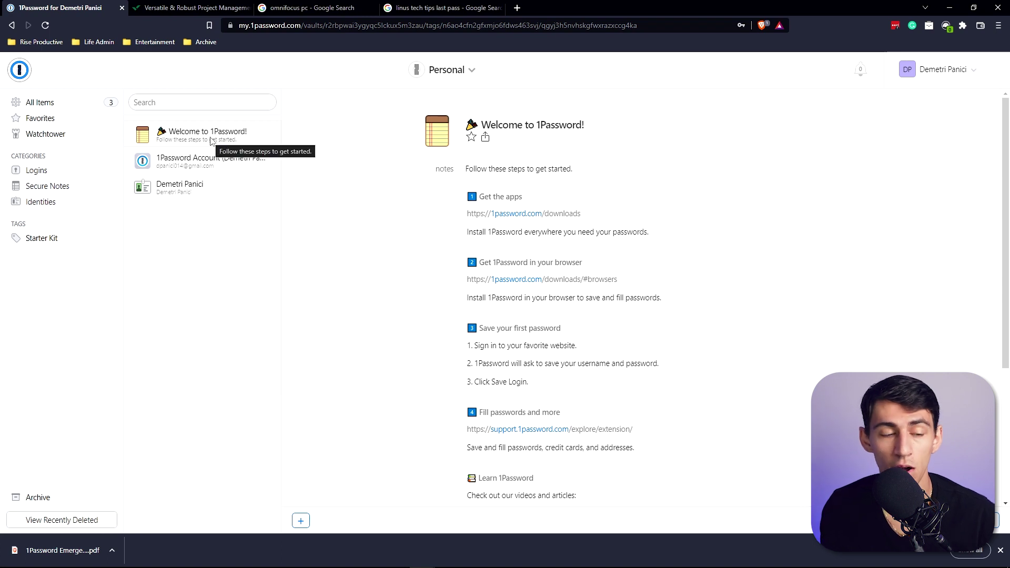
{"action": "left_click", "coordinate": [39, 137]}
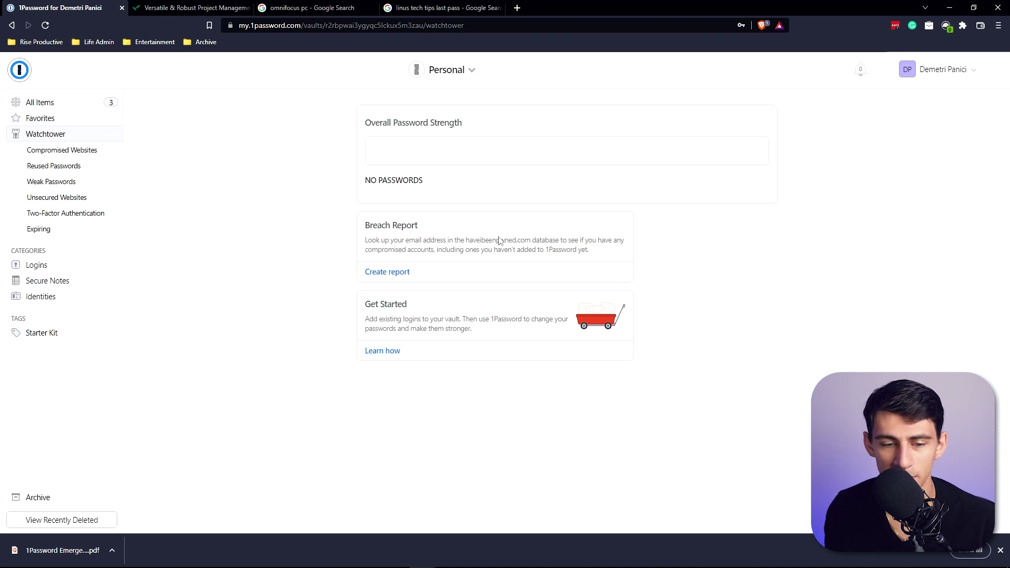
Step: Check Watchtower's Two-Factor, Unsecured Websites, Weak, Reused and Expiring reports
{"action": "left_click", "coordinate": [65, 213]}
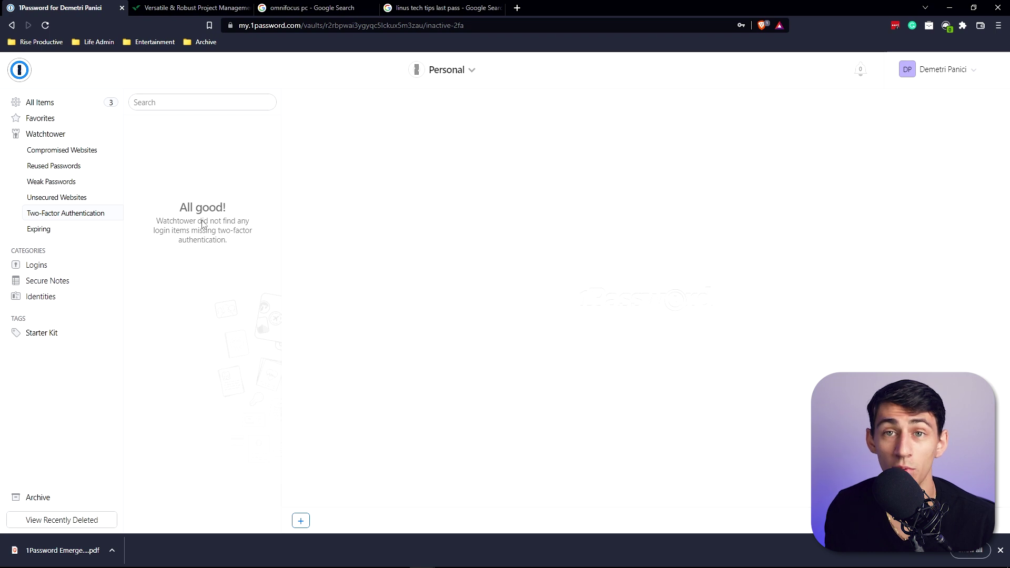
{"action": "left_click", "coordinate": [60, 198]}
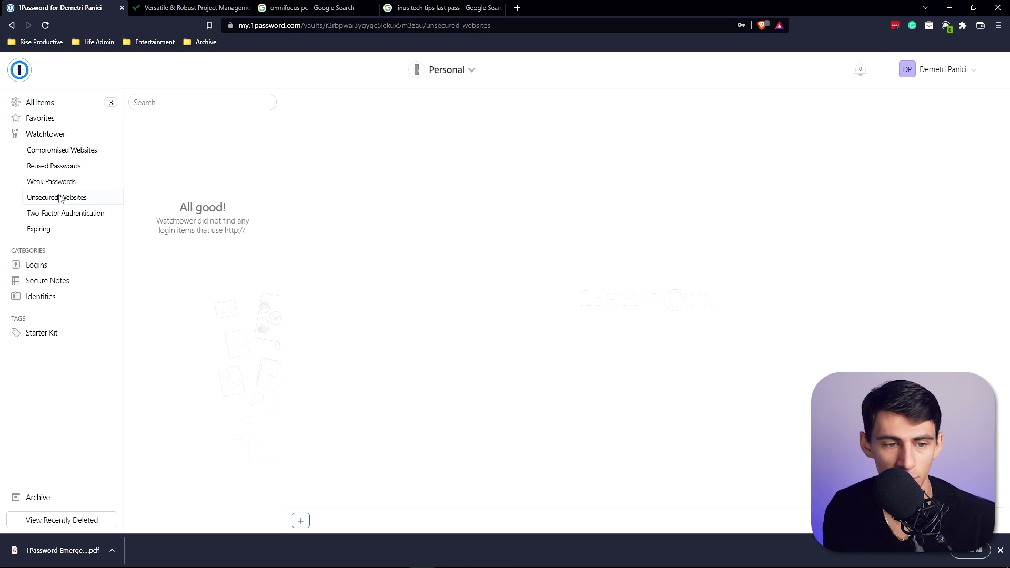
{"action": "left_click", "coordinate": [50, 183]}
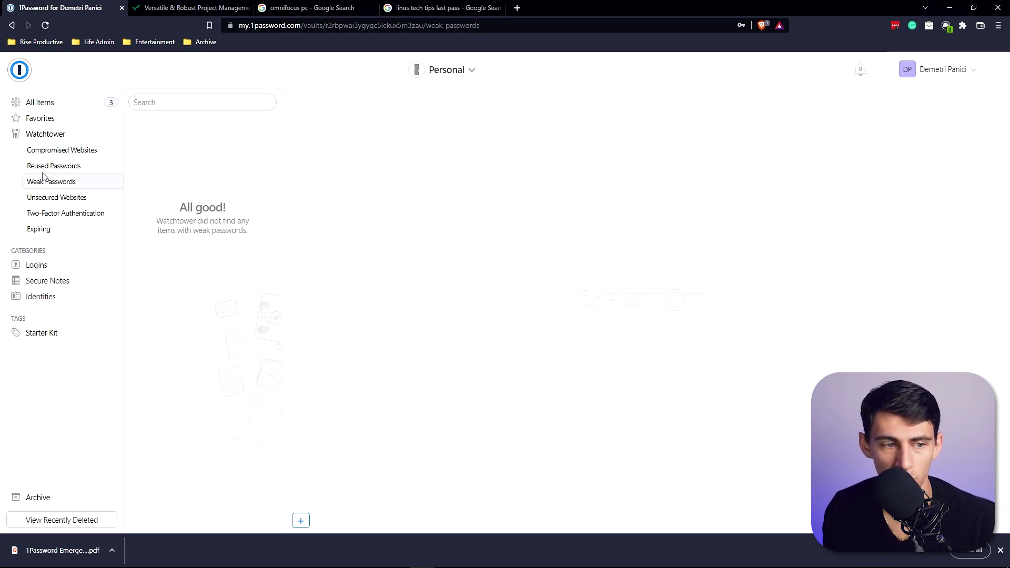
{"action": "left_click", "coordinate": [46, 168]}
{"action": "left_click", "coordinate": [33, 232]}
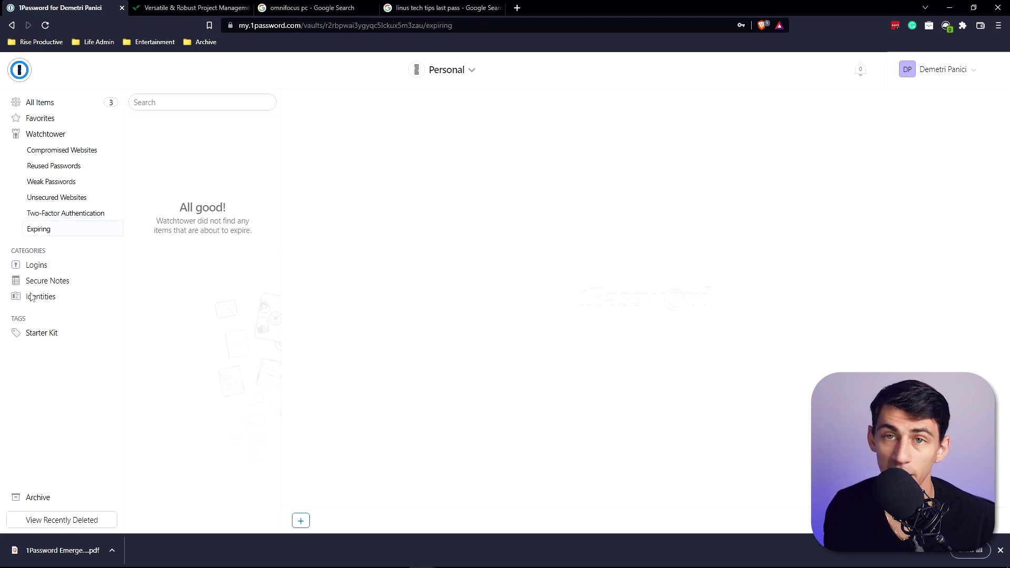
{"action": "left_click", "coordinate": [642, 8]}
Step: Search '1password google chrome' and install the 1Password extension from the Chrome Web Store
{"action": "type", "text": "1passwo"}
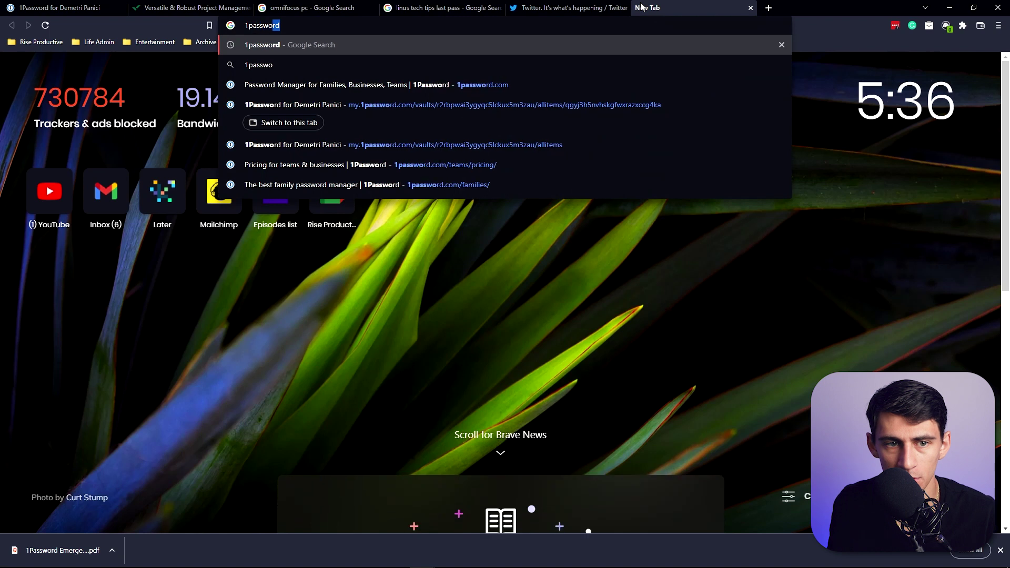
{"action": "type", "text": "rd google chrome"}
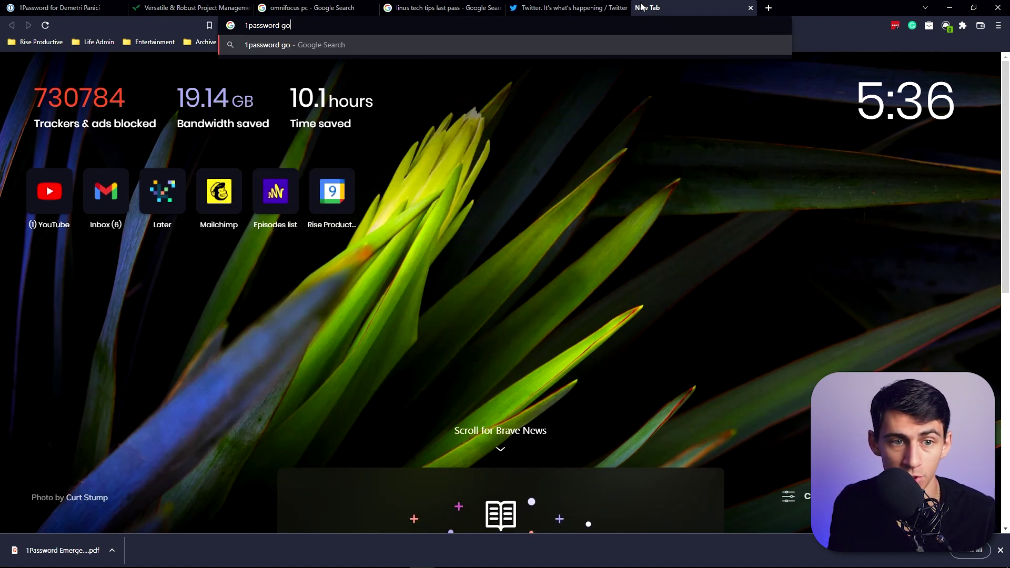
{"action": "key", "text": "Return"}
{"action": "left_click", "coordinate": [163, 152]}
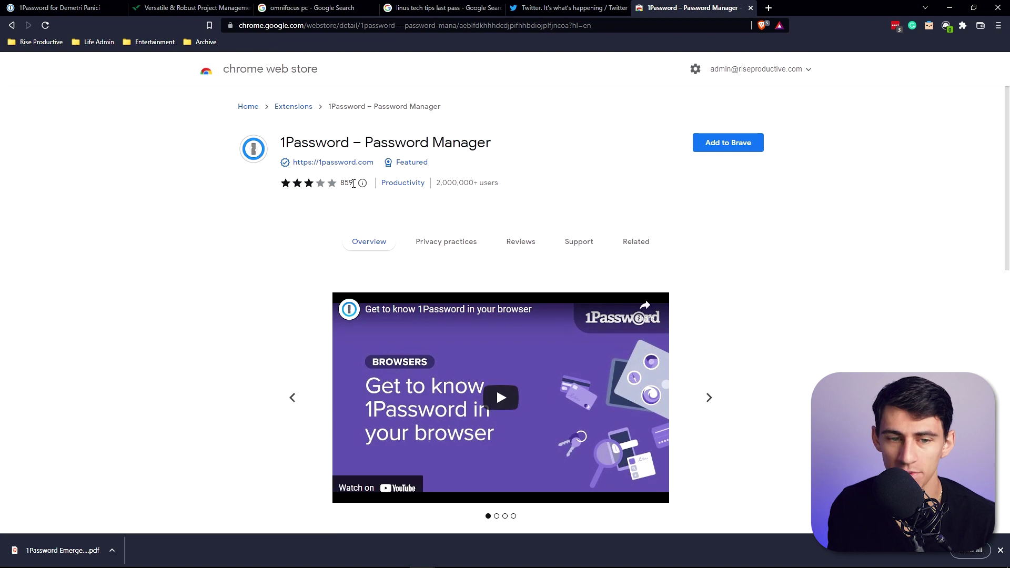
{"action": "left_click", "coordinate": [705, 148]}
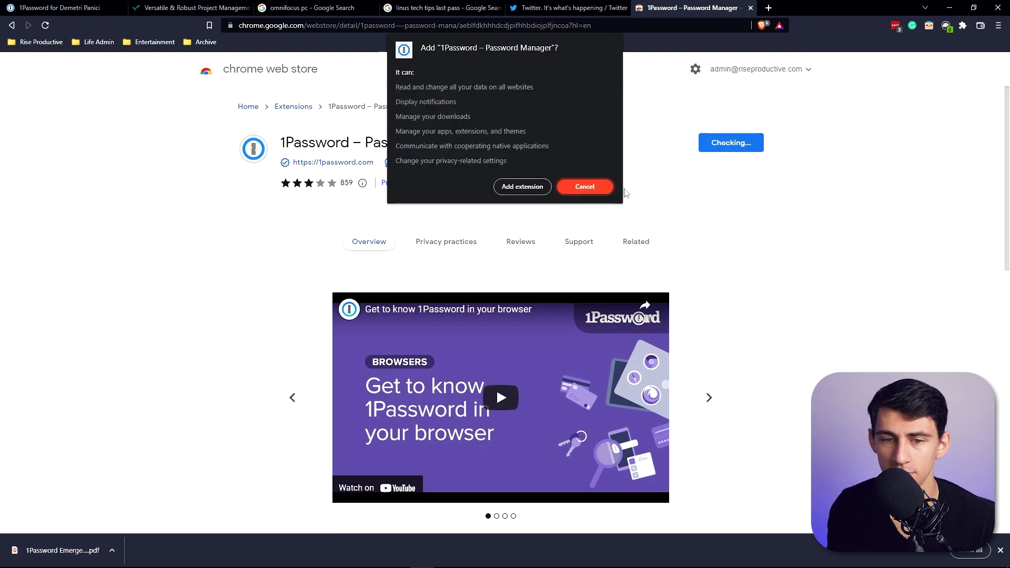
{"action": "left_click", "coordinate": [515, 184]}
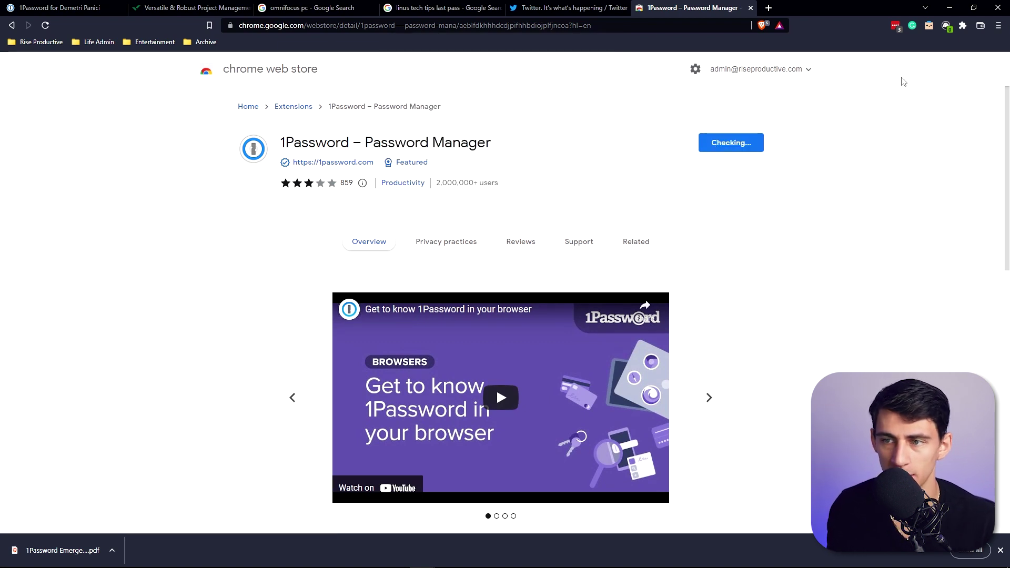
Step: Pin the 1Password extension to the browser toolbar
{"action": "left_click", "coordinate": [894, 25]}
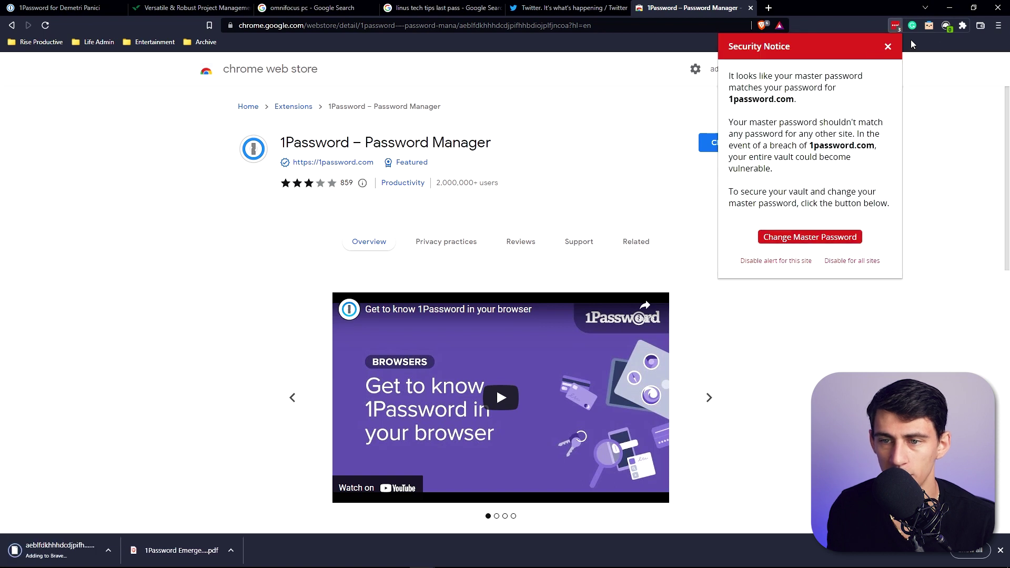
{"action": "right_click", "coordinate": [945, 25]}
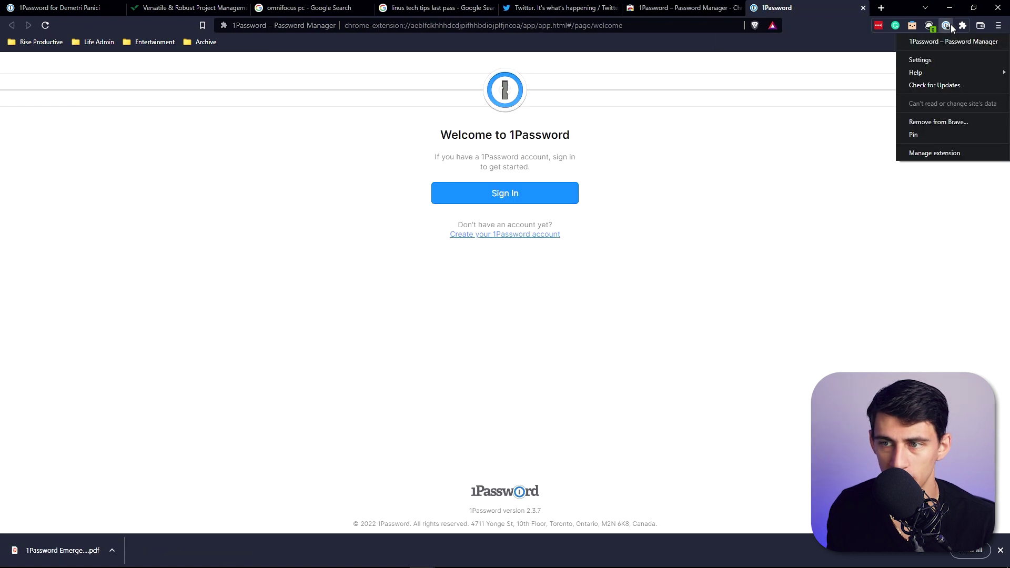
{"action": "left_click", "coordinate": [921, 134]}
Step: Sign in to 1Password with the account password, check the extension popup, and close the ready page
{"action": "left_click", "coordinate": [481, 190]}
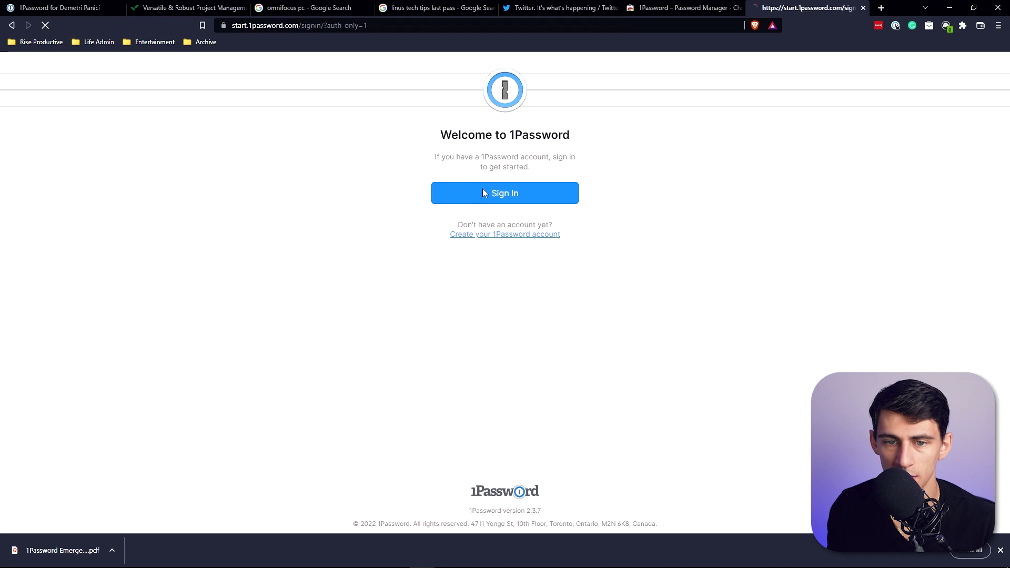
{"action": "type", "text": "•"}
{"action": "key", "text": "Return"}
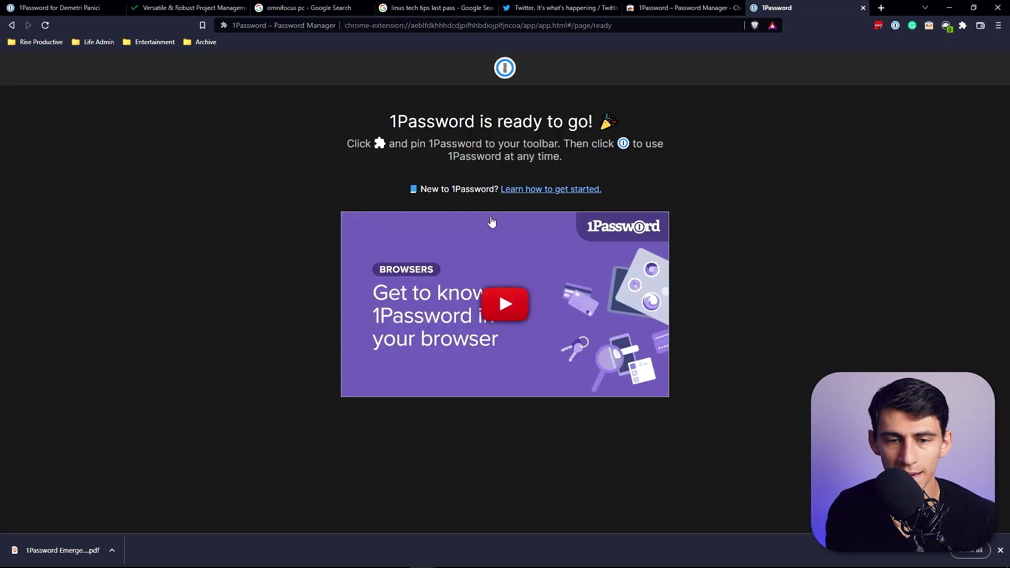
{"action": "left_click", "coordinate": [895, 25]}
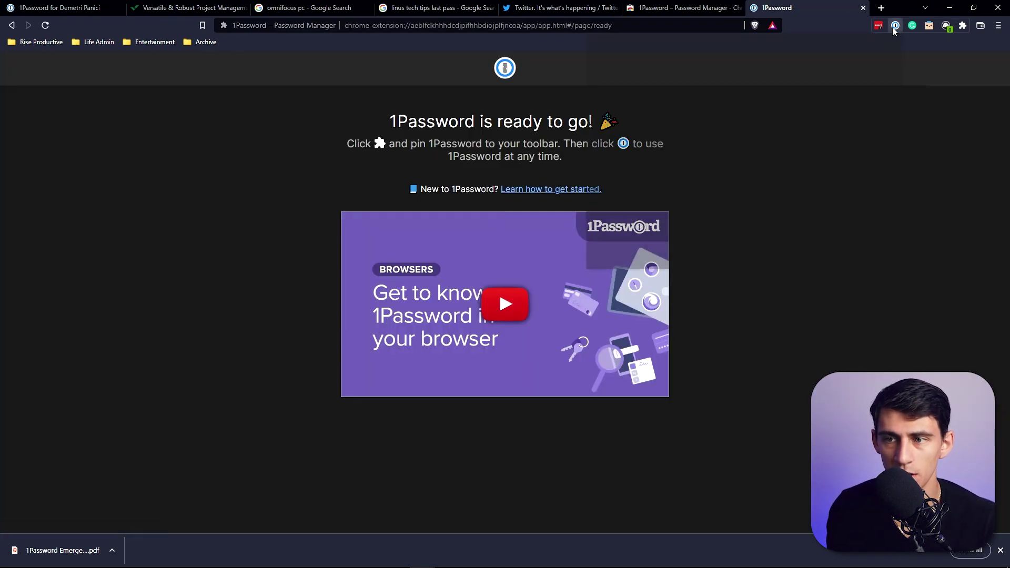
{"action": "left_click", "coordinate": [924, 94]}
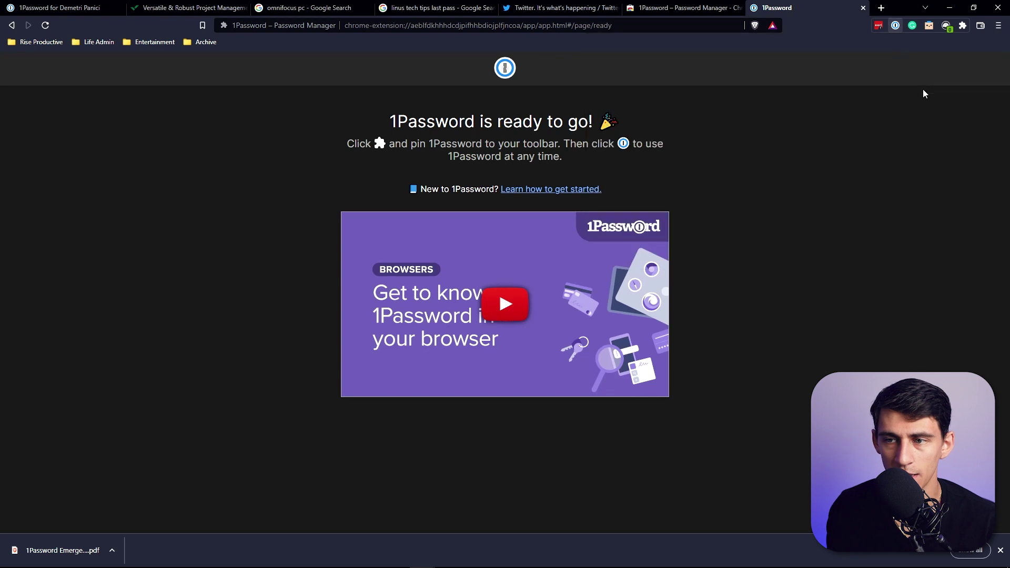
{"action": "left_click", "coordinate": [895, 25]}
{"action": "left_click", "coordinate": [863, 8]}
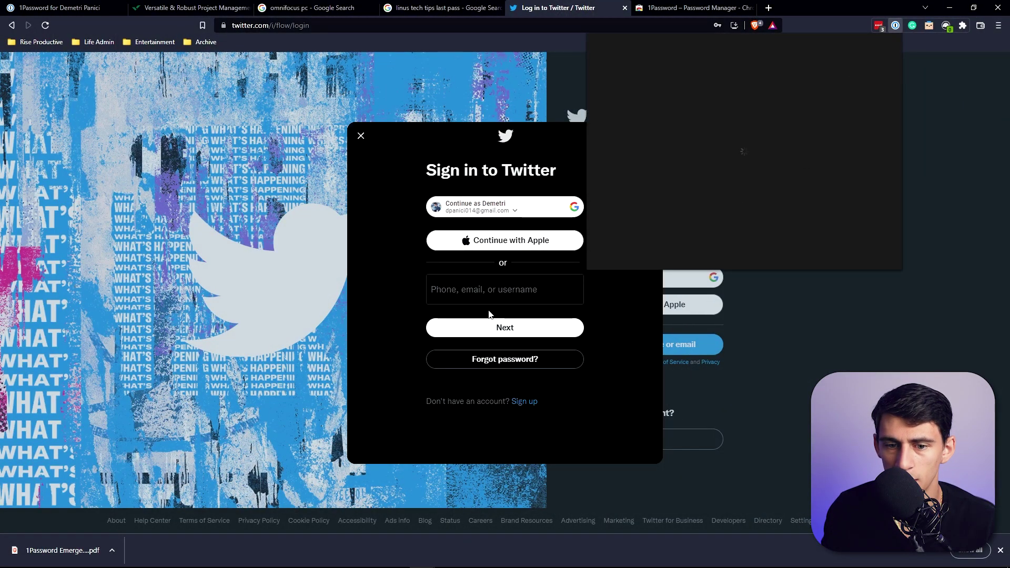
Step: Reopen the 1Password popup, then browse the 1Password store listing and its reviews
{"action": "left_click", "coordinate": [536, 288]}
{"action": "left_click", "coordinate": [895, 25]}
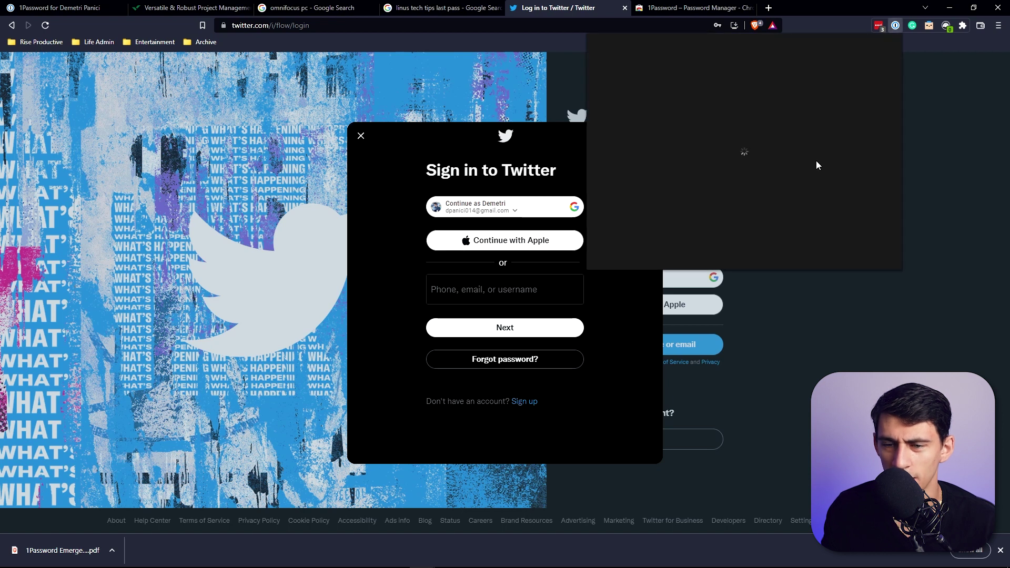
{"action": "key", "text": "ctrl+Tab"}
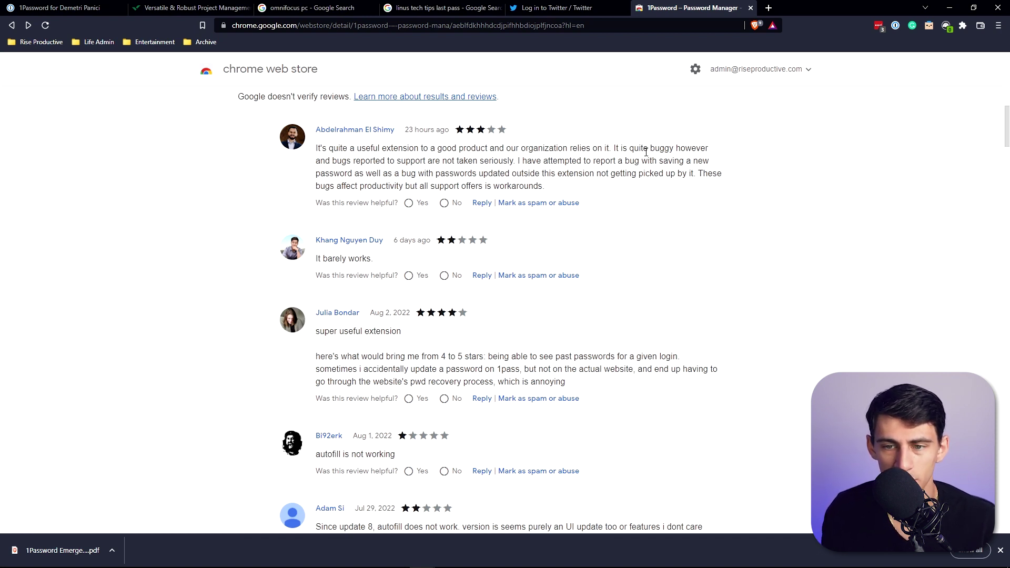
{"action": "scroll", "coordinate": [782, 181], "scroll_direction": "up", "scroll_amount": 1}
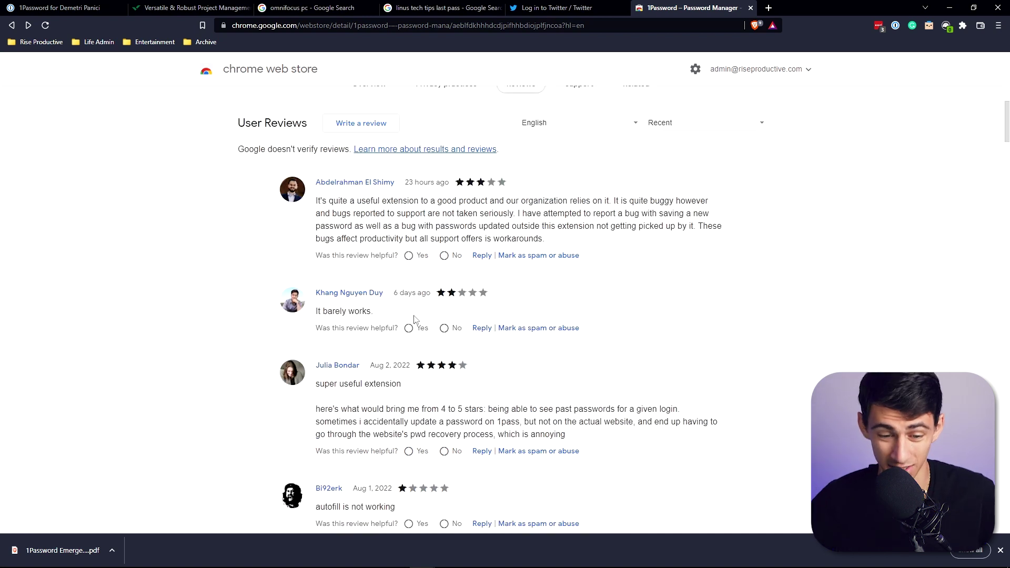
{"action": "scroll", "coordinate": [414, 320], "scroll_direction": "down", "scroll_amount": 10}
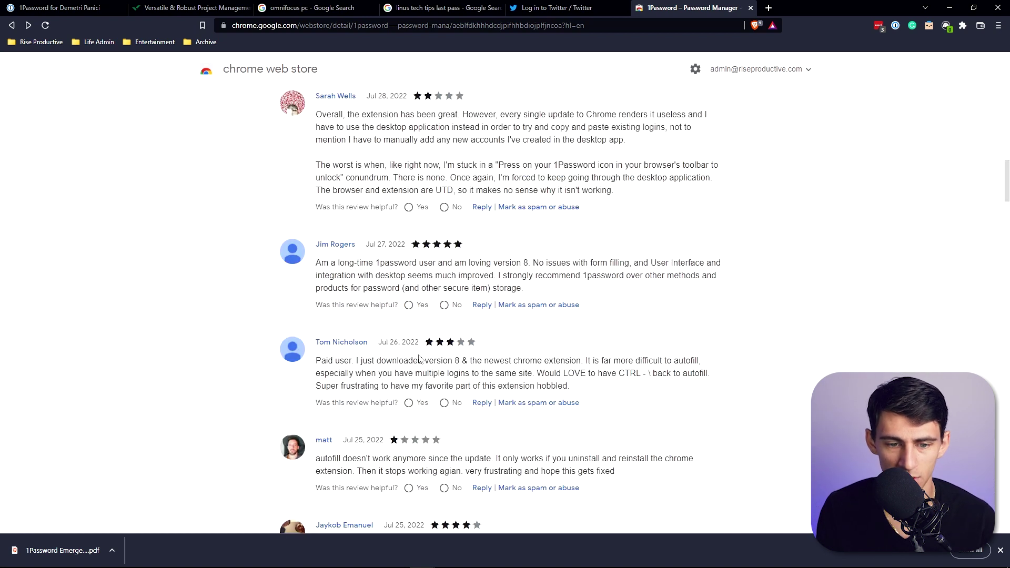
{"action": "scroll", "coordinate": [423, 357], "scroll_direction": "down", "scroll_amount": 3}
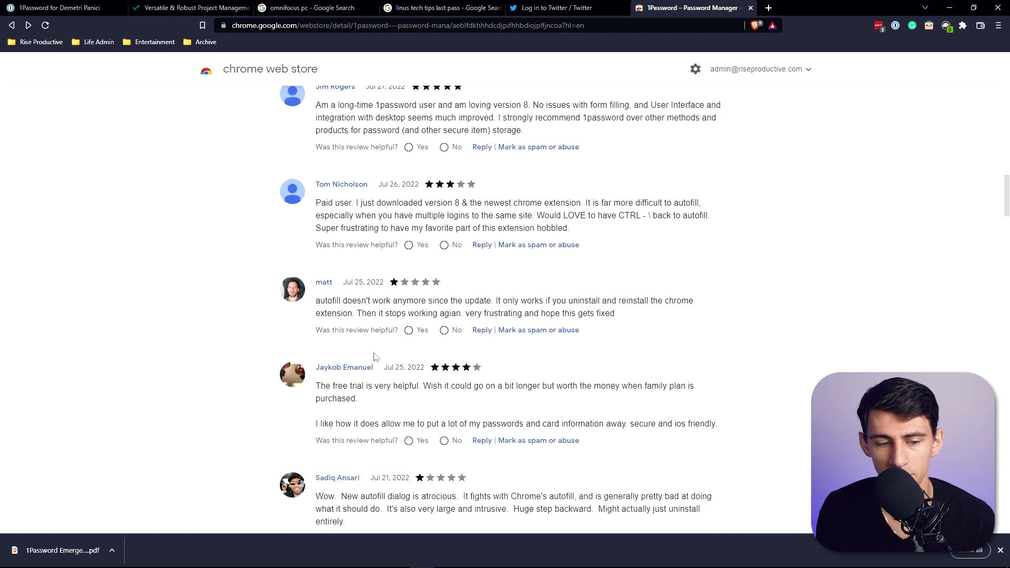
{"action": "scroll", "coordinate": [375, 356], "scroll_direction": "up", "scroll_amount": 13}
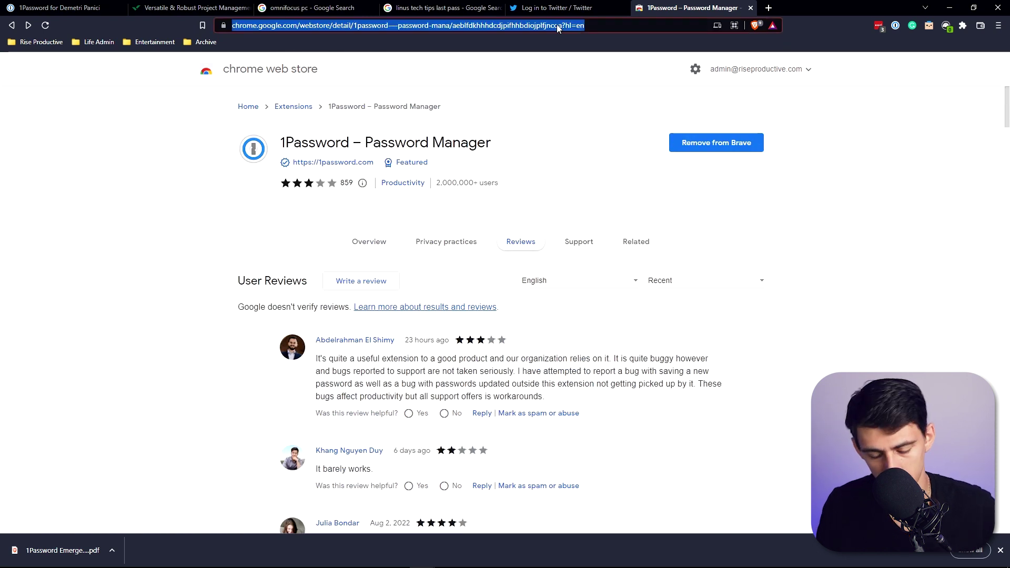
Step: Compare with the LastPass store listing, then flip through 1Password's listing screenshots and return to the vault
{"action": "key", "text": "ctrl+v"}
{"action": "key", "text": "Return"}
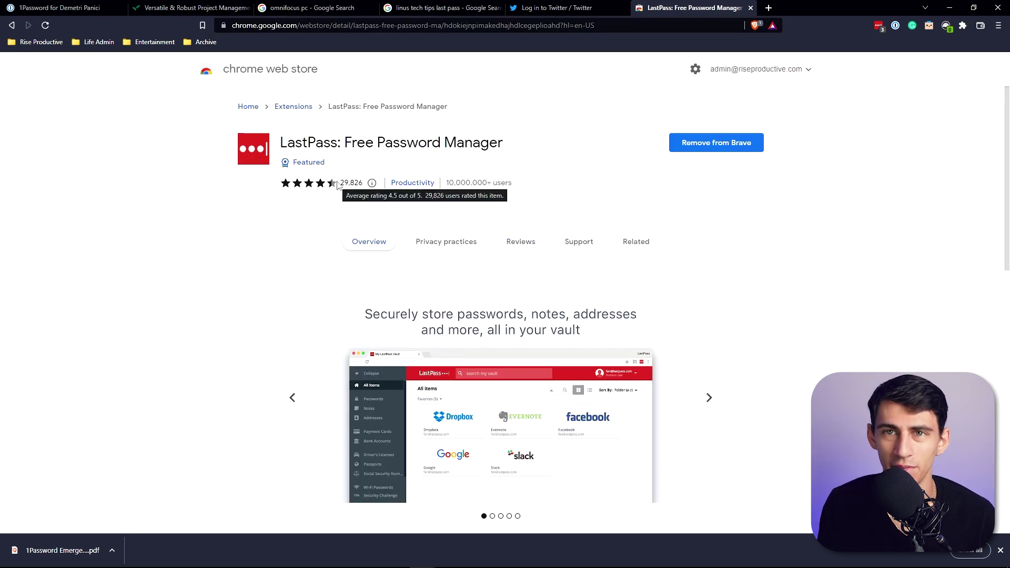
{"action": "left_click", "coordinate": [750, 7]}
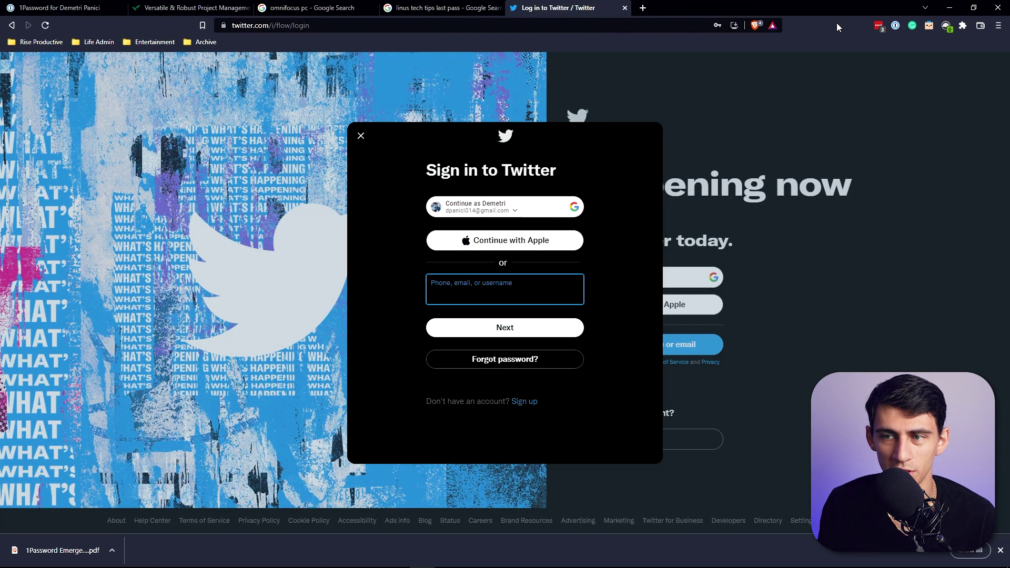
{"action": "left_click", "coordinate": [897, 27]}
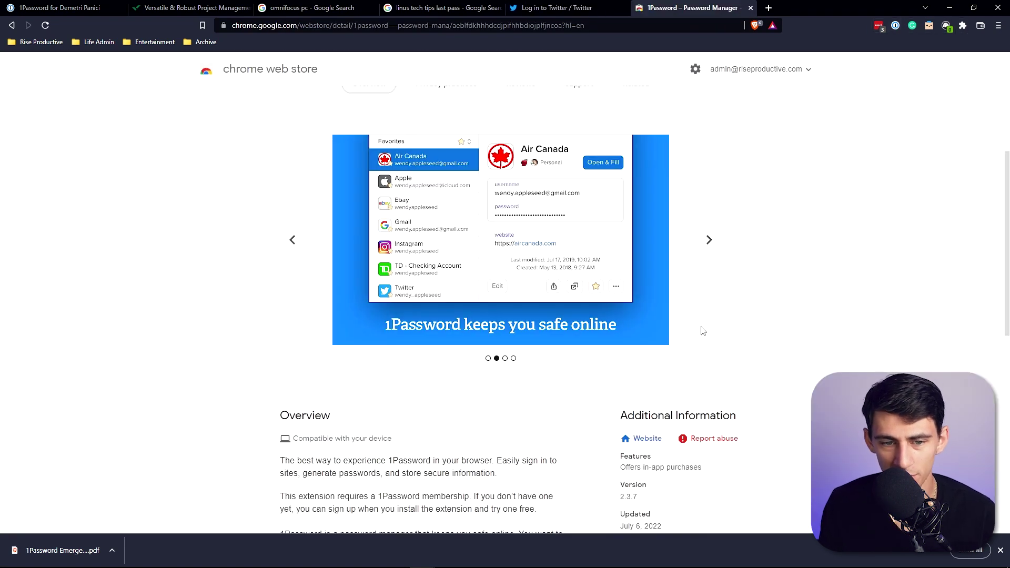
{"action": "scroll", "coordinate": [684, 329], "scroll_direction": "up", "scroll_amount": 1}
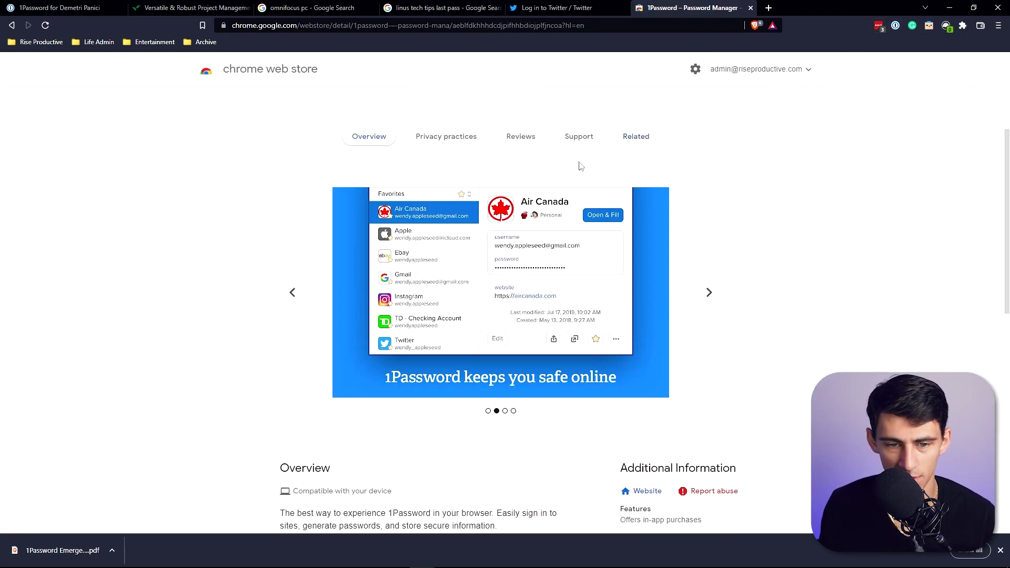
{"action": "left_click", "coordinate": [705, 298]}
{"action": "left_click", "coordinate": [705, 296]}
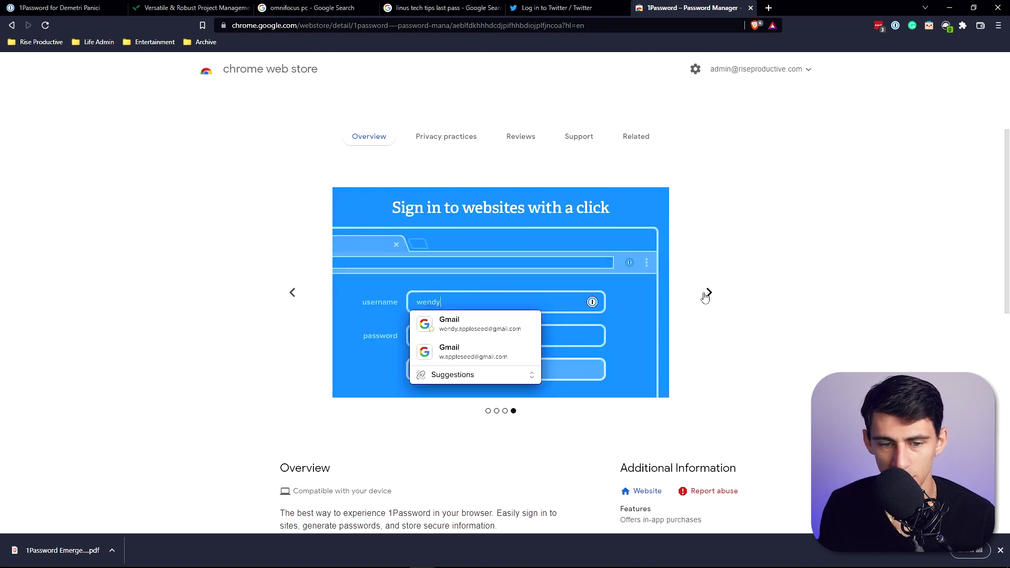
{"action": "left_click", "coordinate": [705, 297]}
{"action": "key", "text": "ctrl+1"}
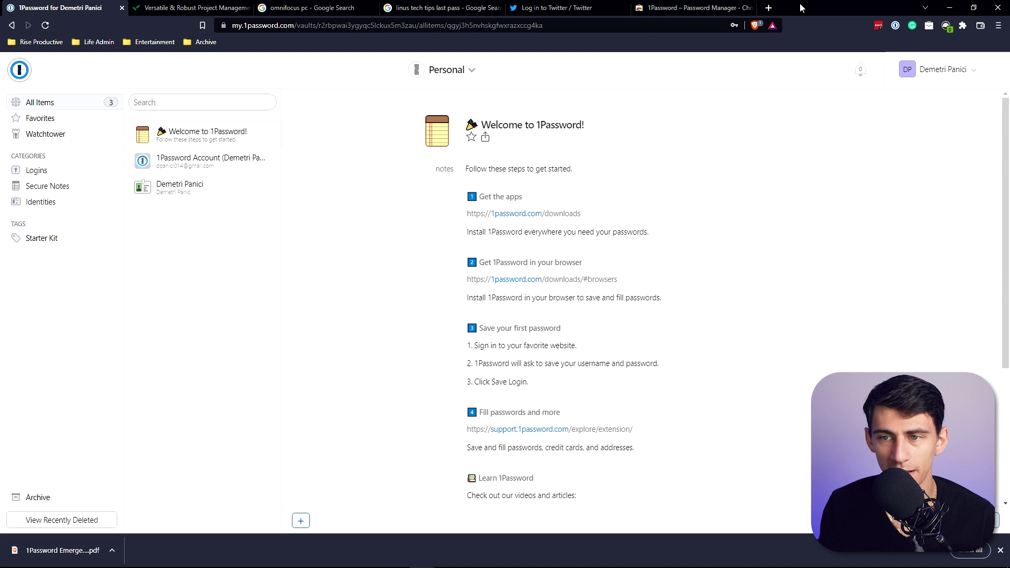
Step: Show the vault's new-item type list, then begin creating a Twitter account
{"action": "left_click", "coordinate": [929, 72]}
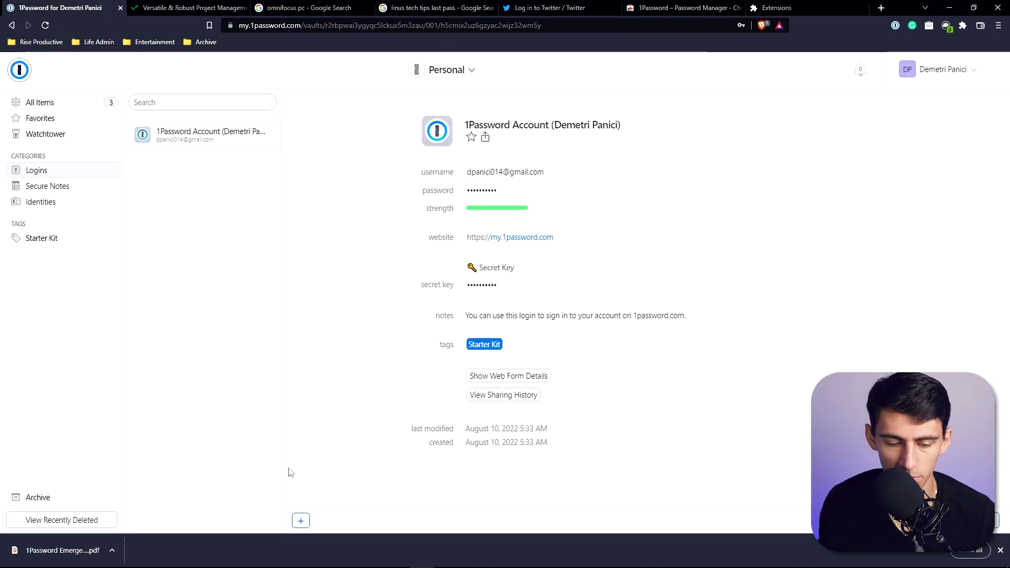
{"action": "left_click", "coordinate": [301, 520]}
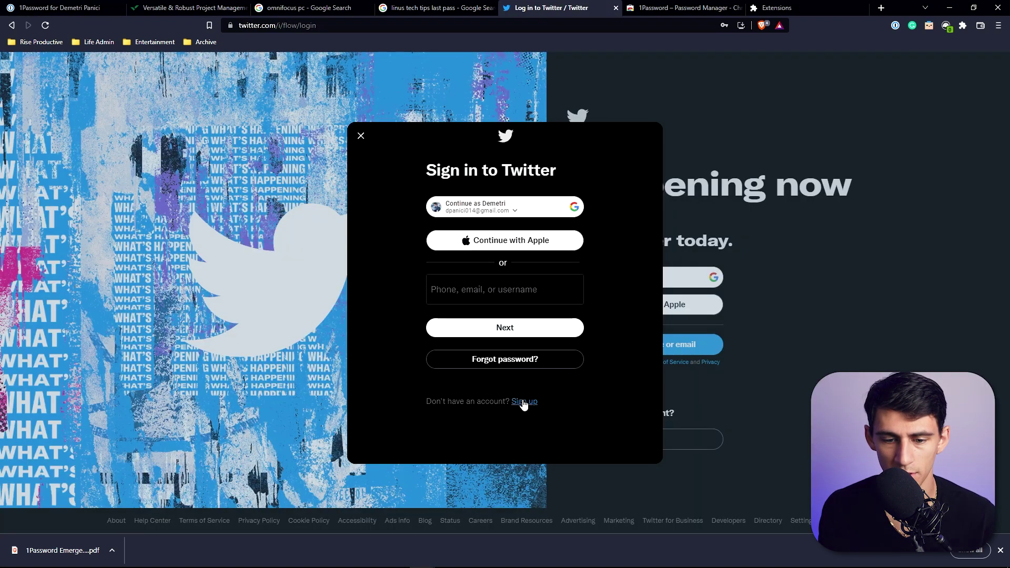
{"action": "left_click", "coordinate": [521, 401]}
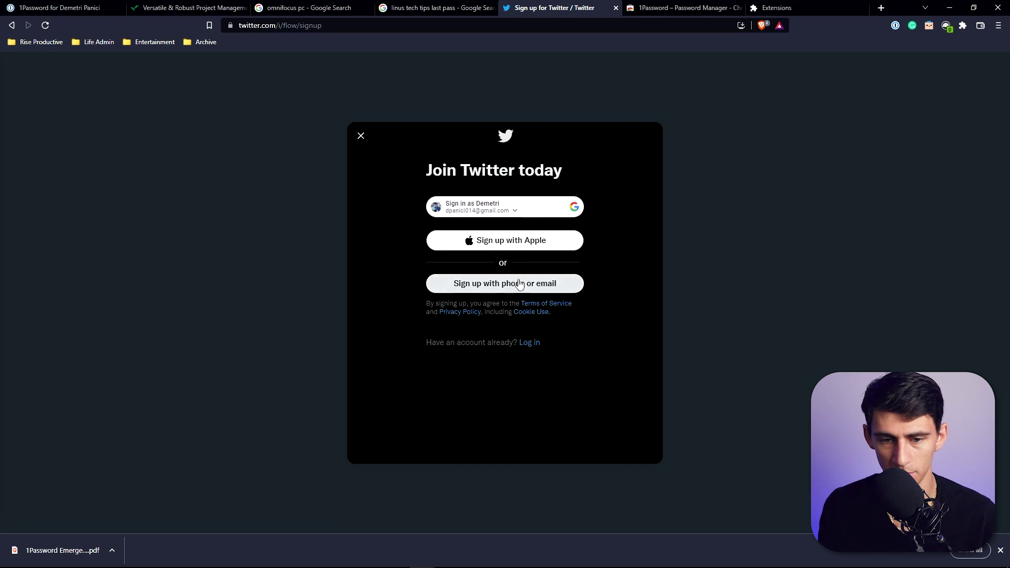
Step: Start Twitter's sign-up with phone or email, entering a full name and partial email
{"action": "left_click", "coordinate": [518, 284]}
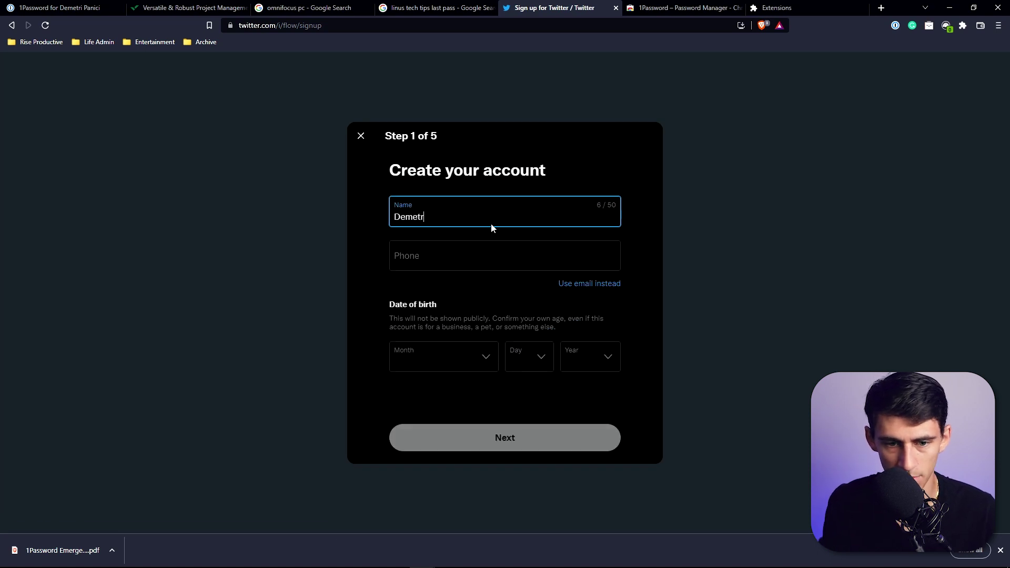
{"action": "left_click", "coordinate": [588, 283]}
{"action": "type", "text": "admin@"}
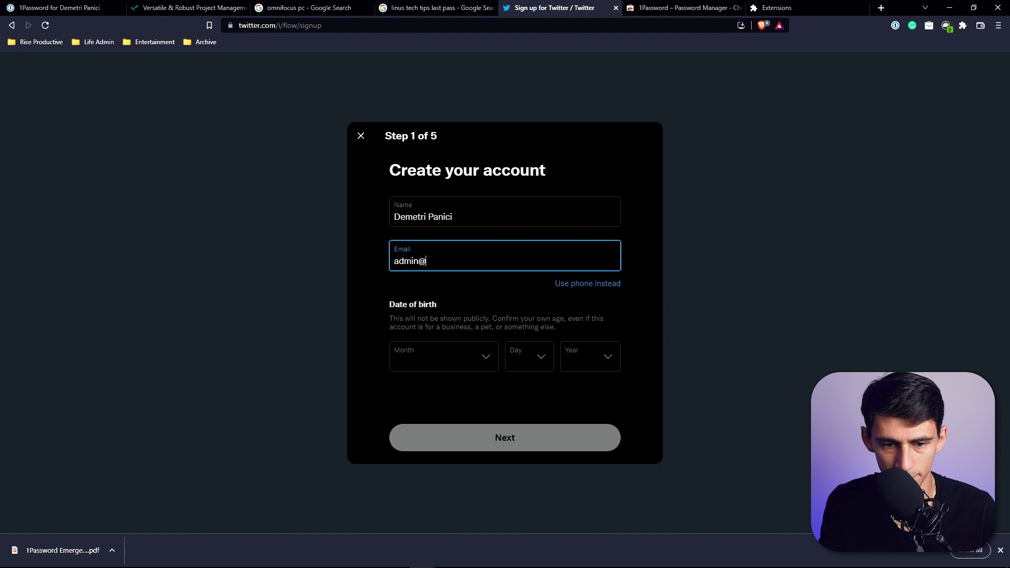
Step: Try the 1Password popup, then start a new Password item in the vault
{"action": "left_click", "coordinate": [896, 26]}
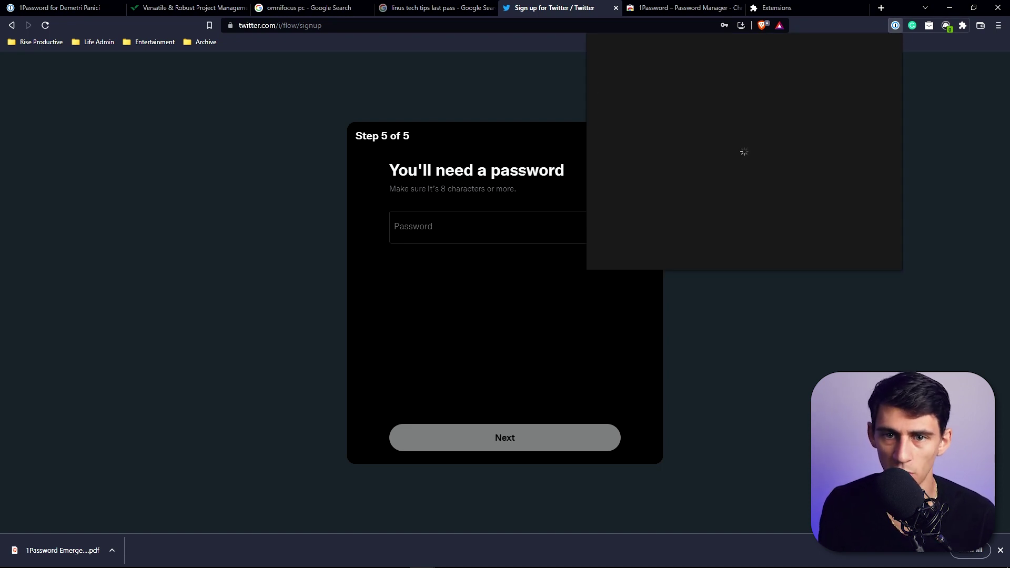
{"action": "key", "text": "Escape"}
{"action": "left_click", "coordinate": [40, 6]}
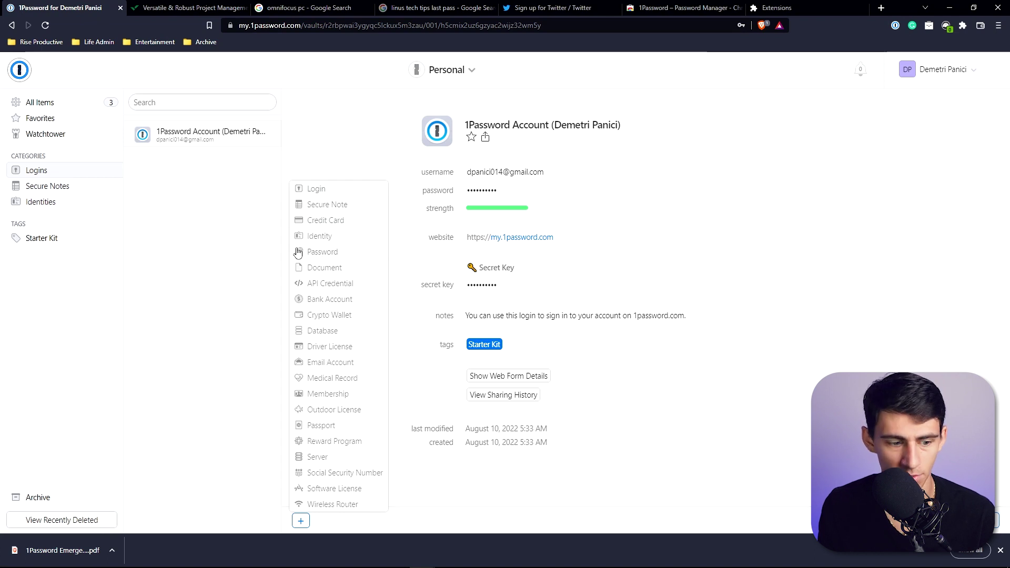
{"action": "left_click", "coordinate": [343, 253]}
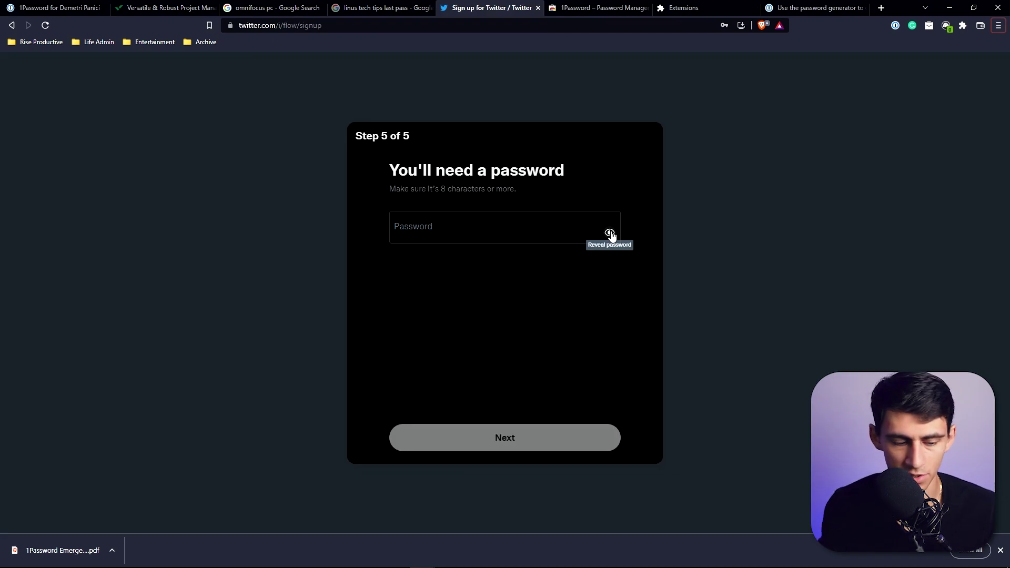
Step: Launch Google Chrome from the Start search by typing chrome
{"action": "key", "text": "super"}
{"action": "type", "text": "chrome"}
{"action": "key", "text": "Return"}
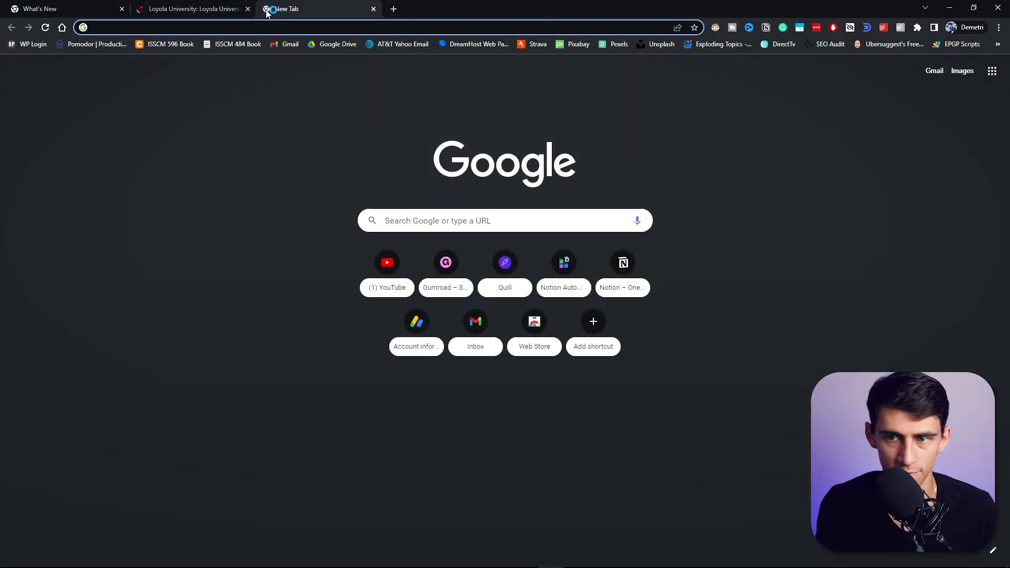
{"action": "type", "text": "1"}
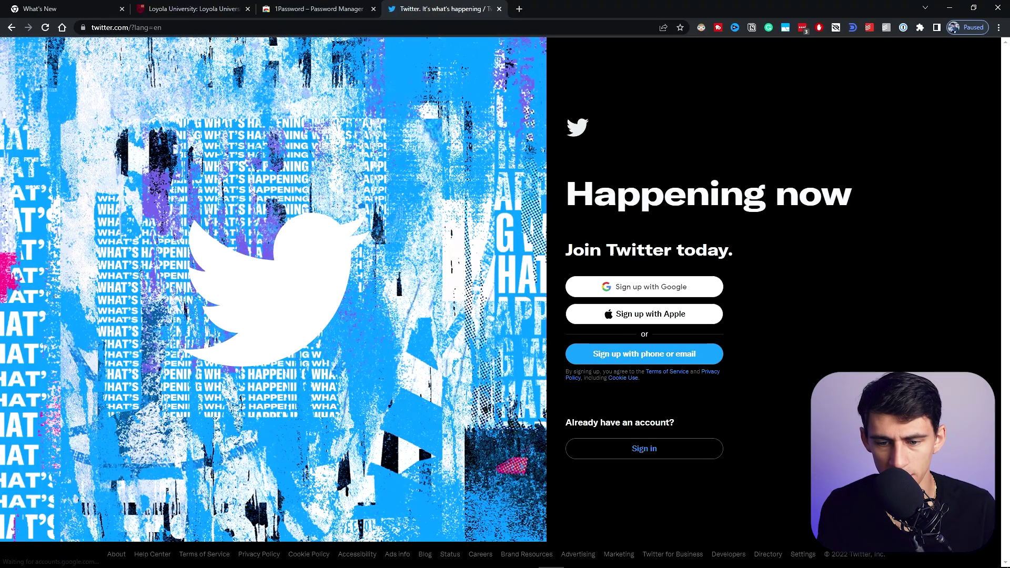
{"action": "left_click", "coordinate": [653, 354]}
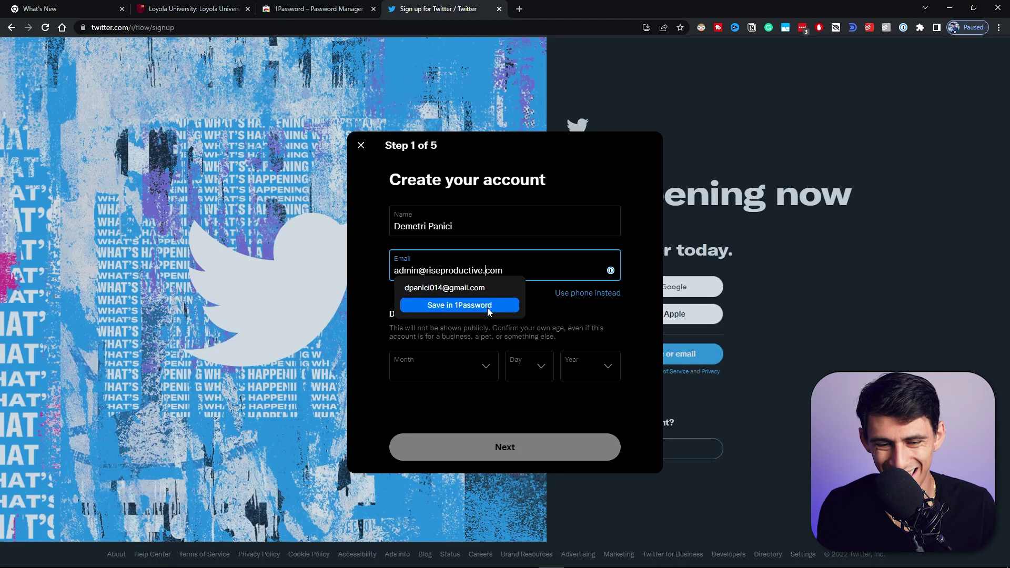
{"action": "left_click", "coordinate": [610, 270]}
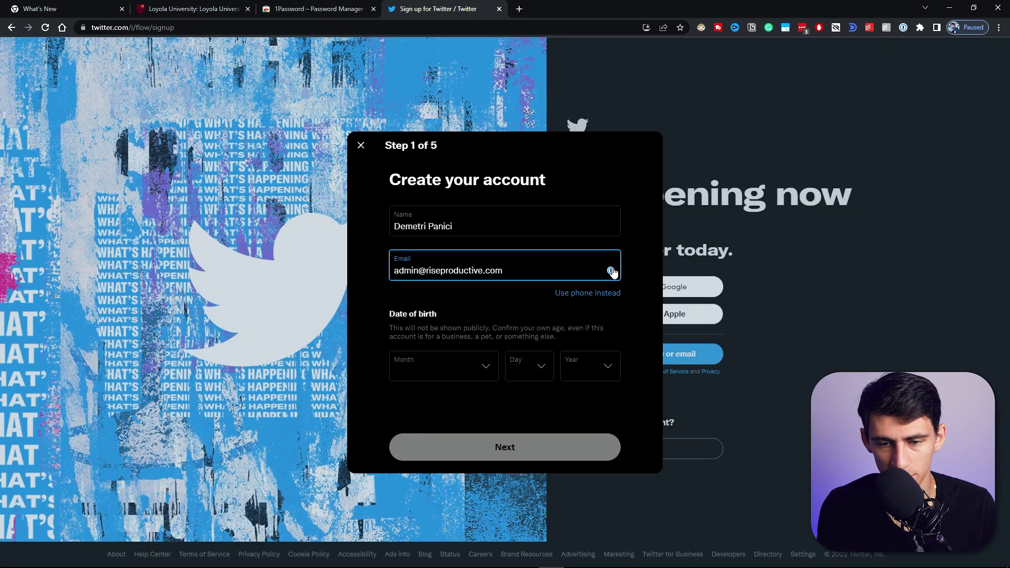
{"action": "left_click", "coordinate": [617, 318]}
{"action": "left_click", "coordinate": [612, 277]}
{"action": "left_click", "coordinate": [611, 272]}
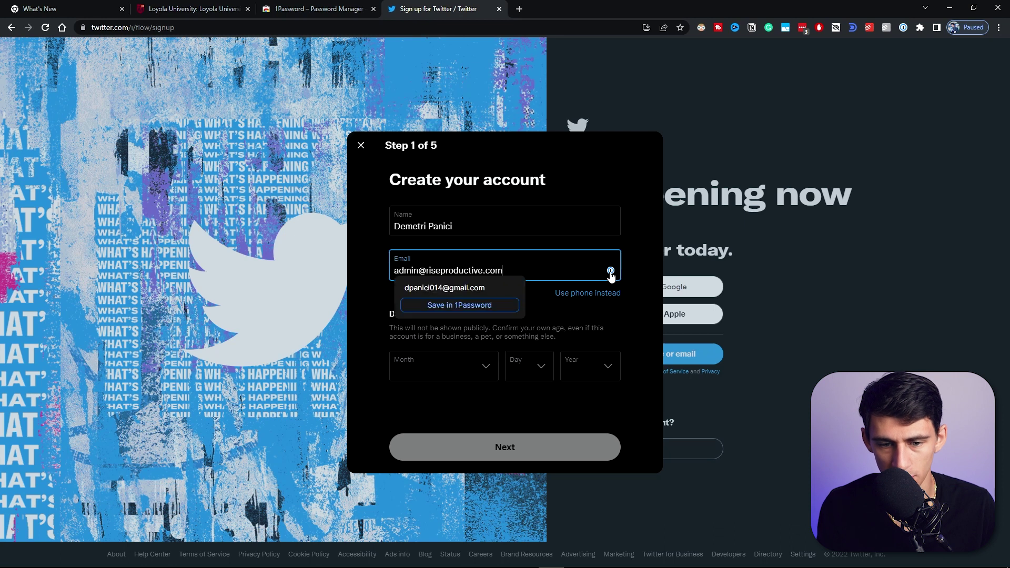
{"action": "left_click", "coordinate": [437, 398]}
Step: Set the date of birth to February 20
{"action": "left_click", "coordinate": [455, 370]}
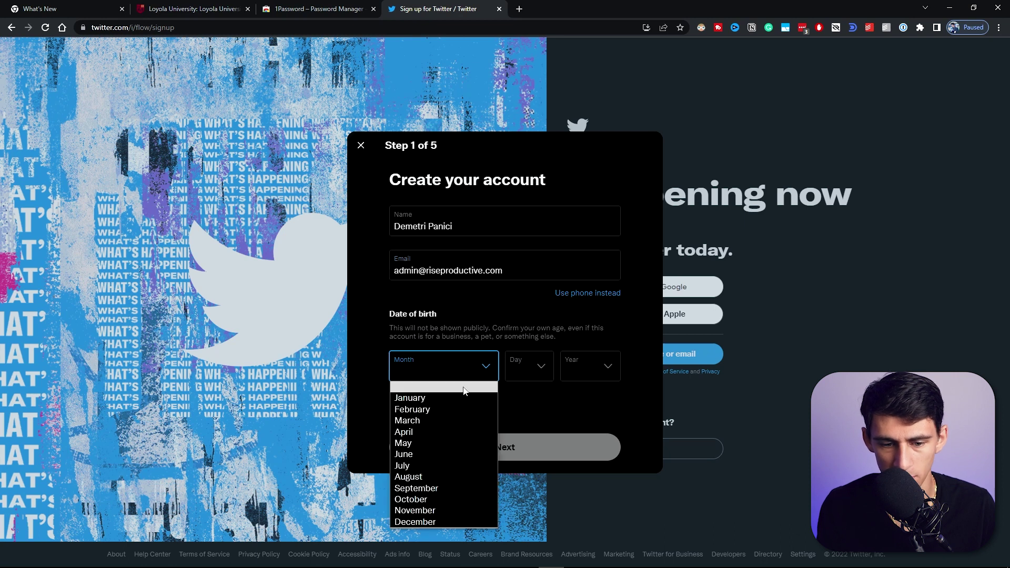
{"action": "left_click", "coordinate": [437, 409]}
{"action": "left_click", "coordinate": [514, 374]}
{"action": "scroll", "coordinate": [516, 338], "scroll_direction": "down", "scroll_amount": 3}
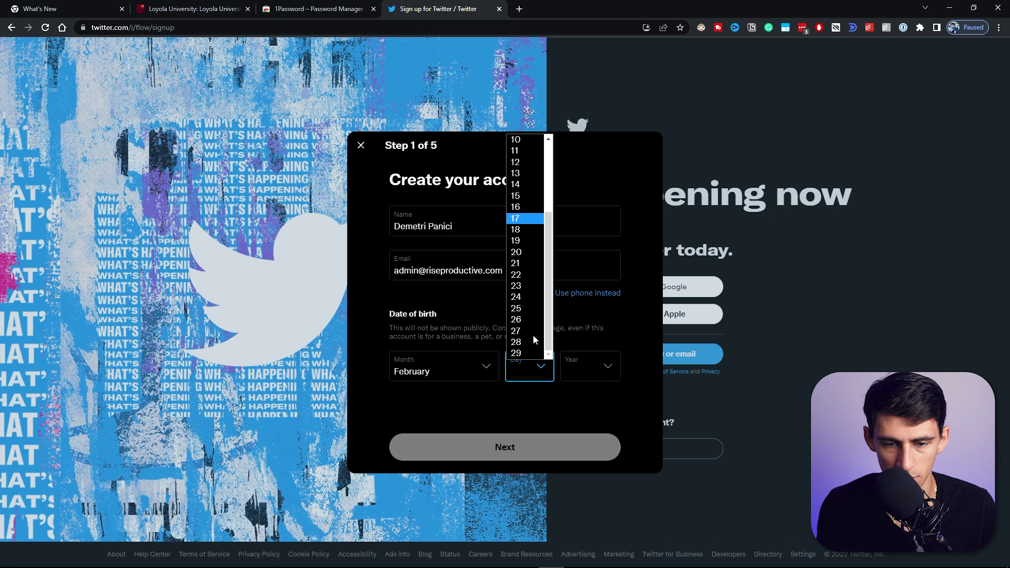
{"action": "left_click", "coordinate": [516, 254]}
{"action": "left_click", "coordinate": [589, 368]}
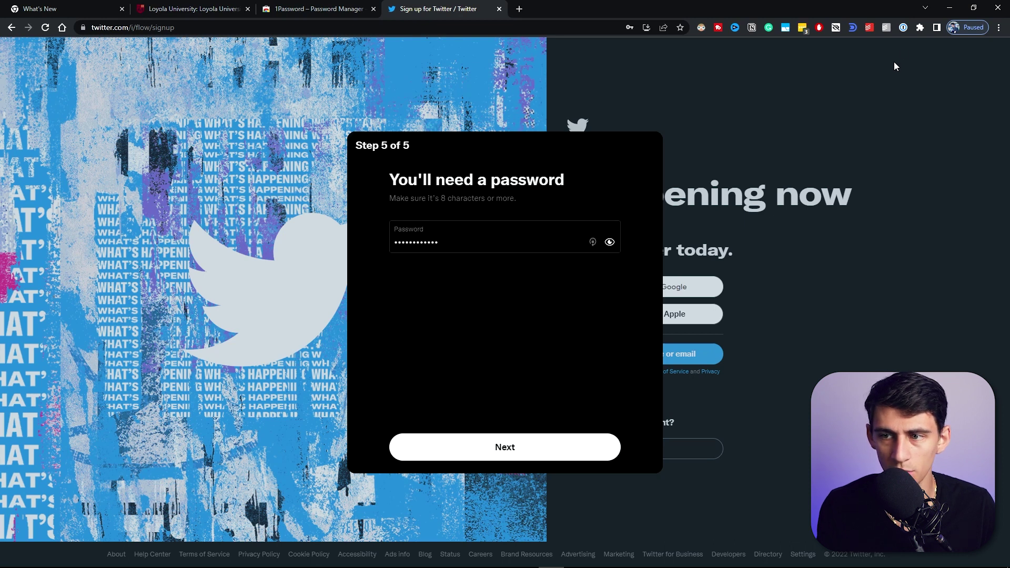
Step: Explore the 1Password extension's suggested password, categories and new Login item, then return to Twitter
{"action": "left_click", "coordinate": [903, 28]}
{"action": "left_click", "coordinate": [946, 77]}
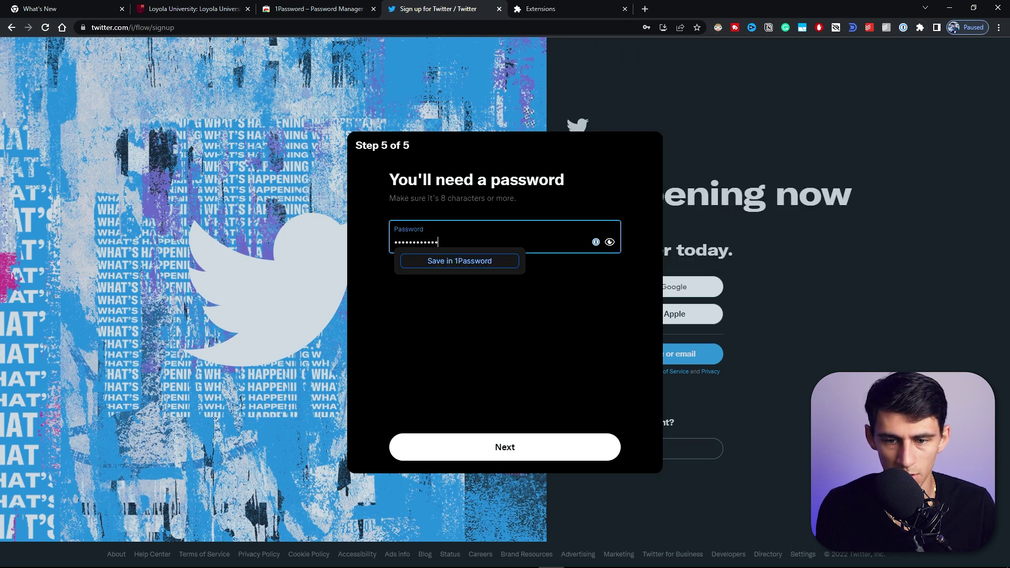
{"action": "left_click", "coordinate": [595, 242]}
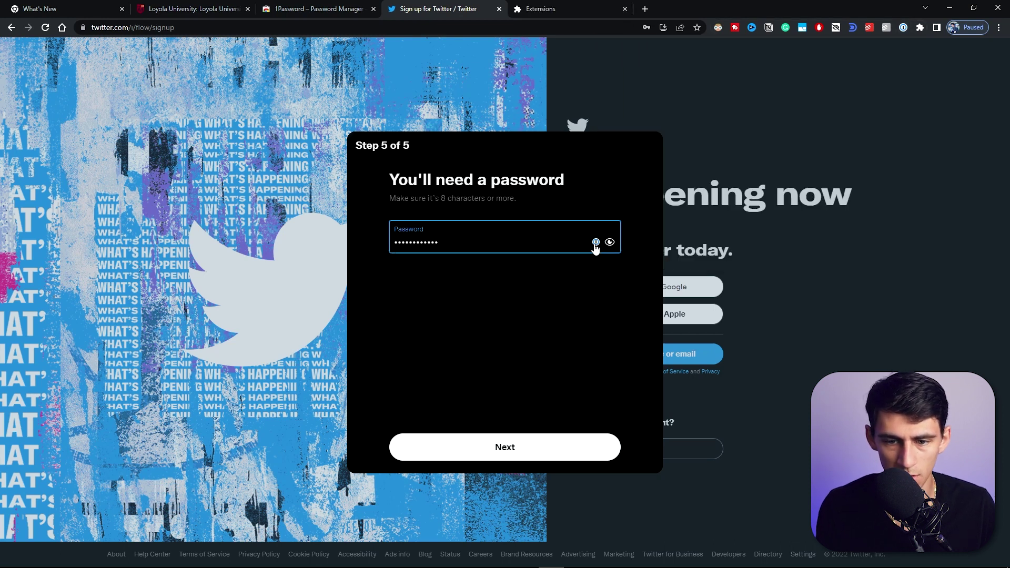
{"action": "left_click", "coordinate": [905, 30]}
{"action": "left_click", "coordinate": [648, 84]}
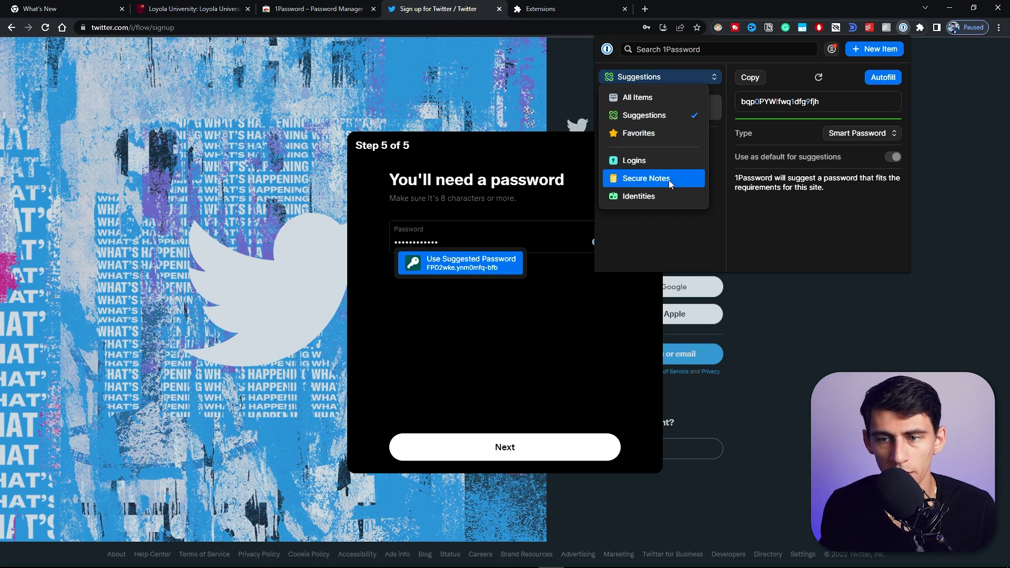
{"action": "left_click", "coordinate": [777, 220]}
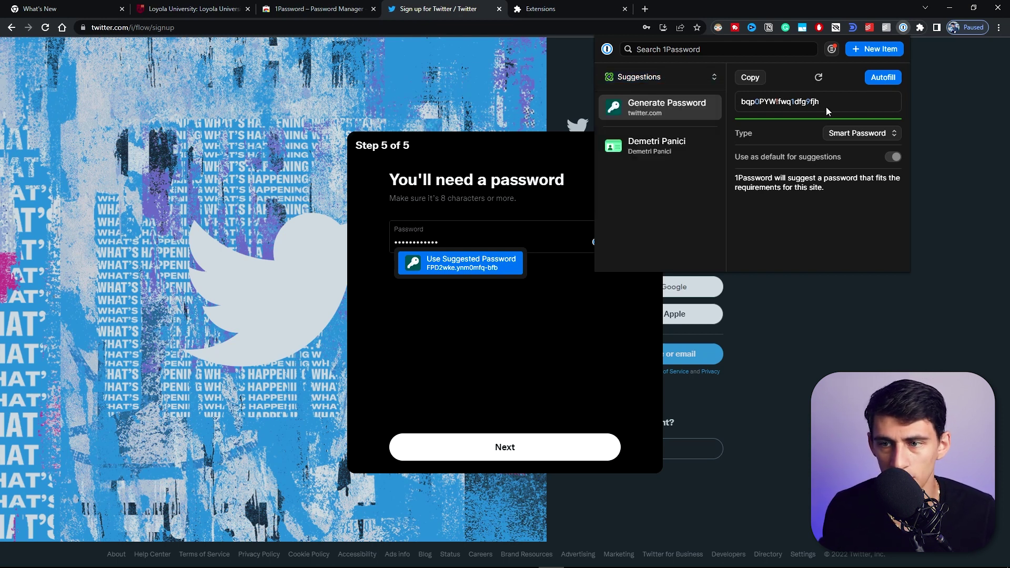
{"action": "left_click", "coordinate": [866, 55]}
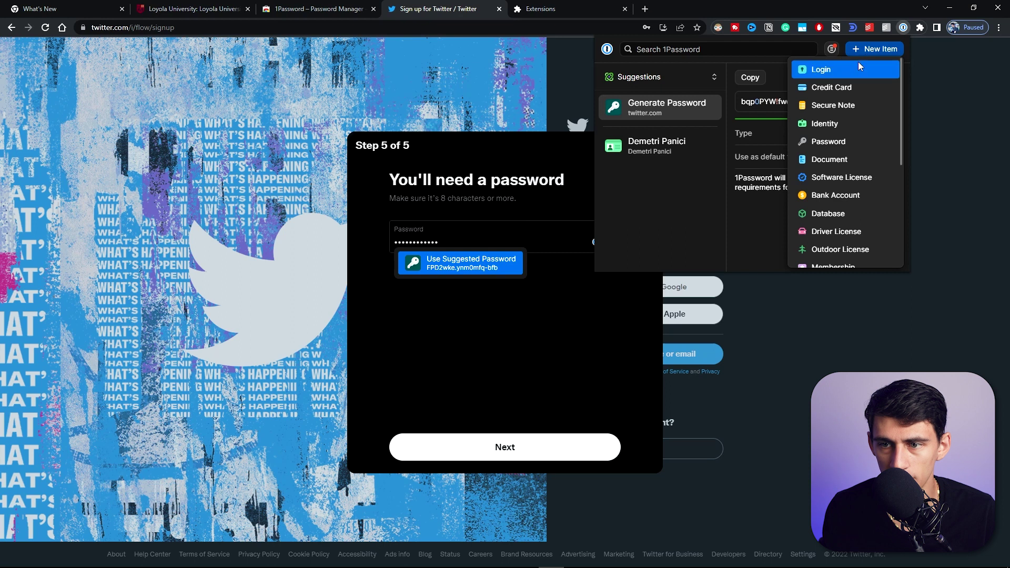
{"action": "left_click", "coordinate": [850, 65]}
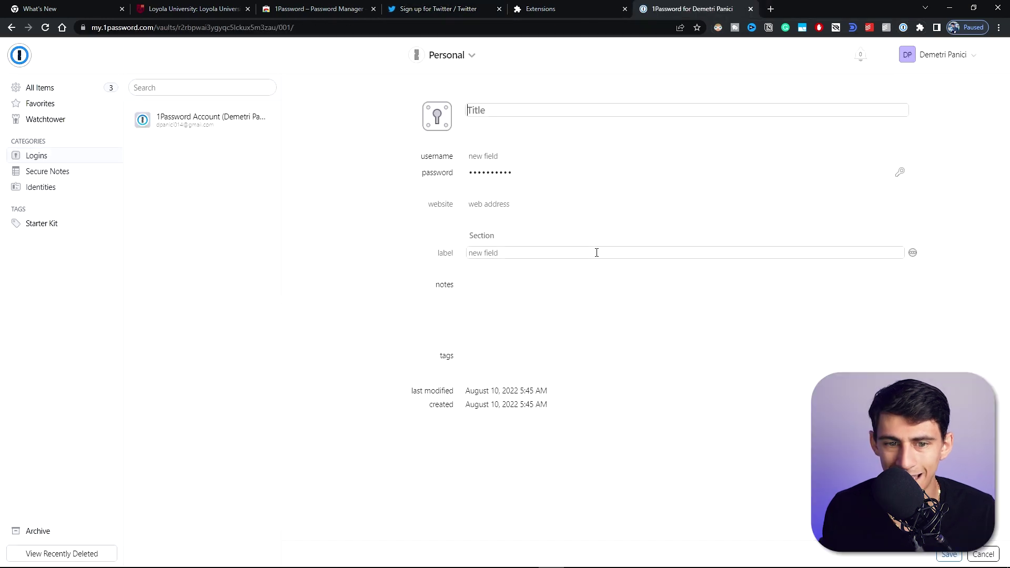
{"action": "key", "text": "ctrl+w"}
{"action": "left_click", "coordinate": [399, 9]}
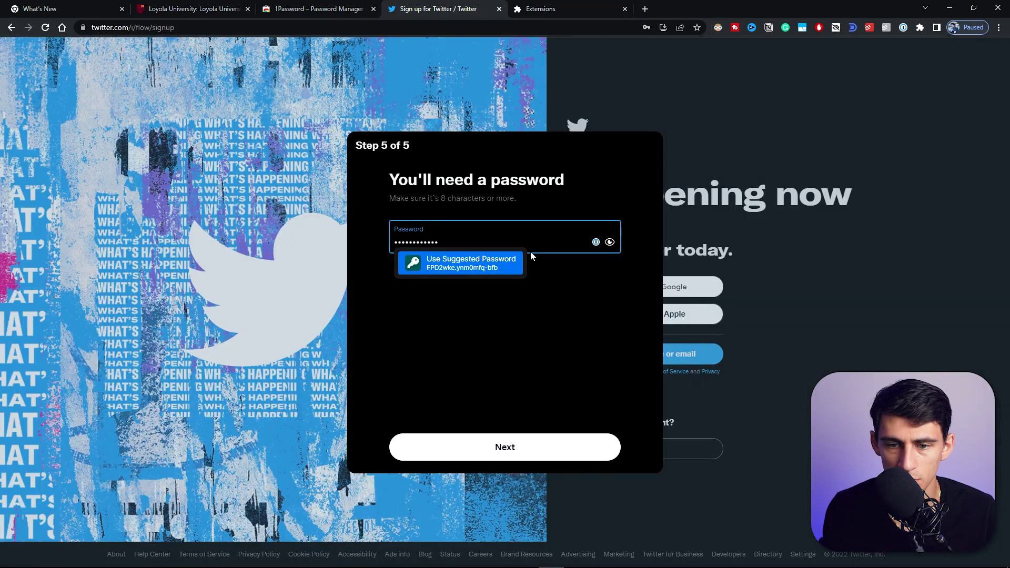
Step: Generate a 26-character Random Password with numbers and symbols and autofill it into Twitter
{"action": "left_click", "coordinate": [903, 28]}
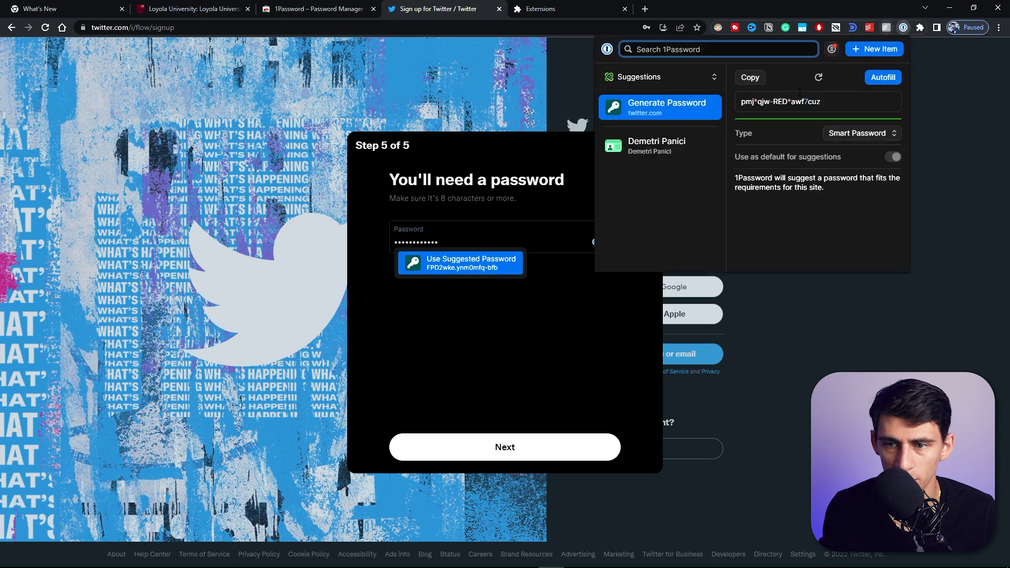
{"action": "left_click", "coordinate": [841, 135]}
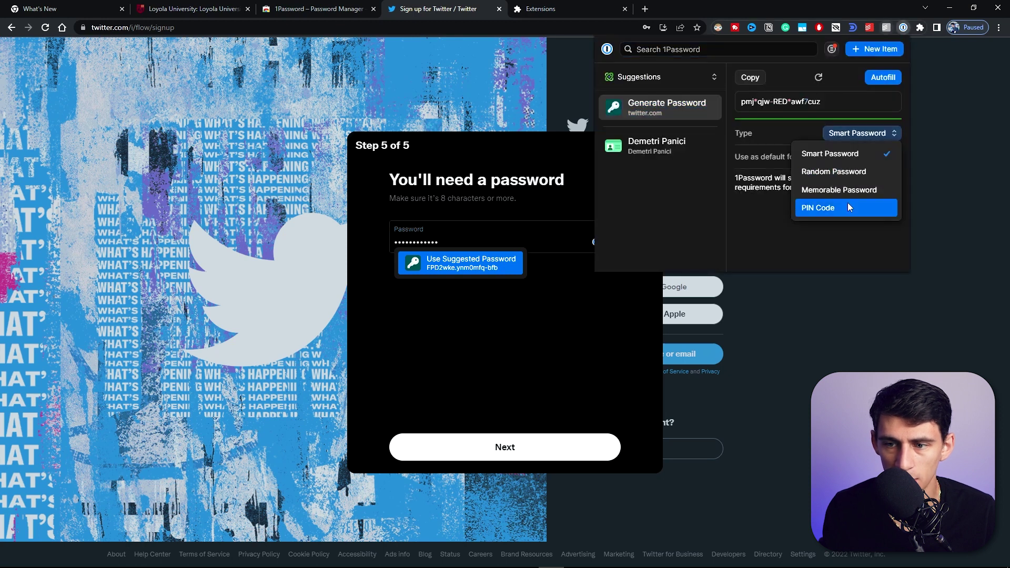
{"action": "left_click", "coordinate": [844, 168]}
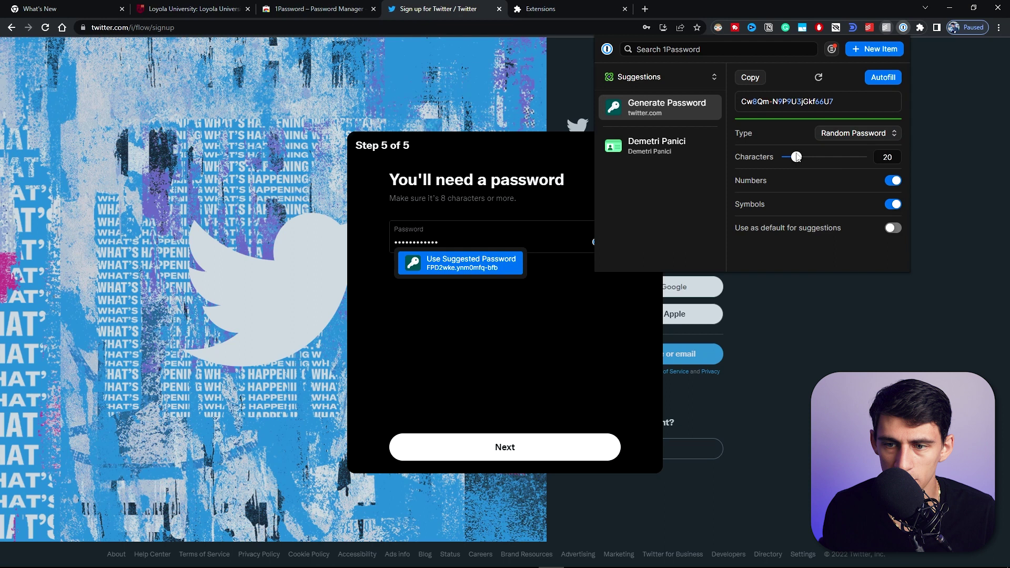
{"action": "left_click_drag", "start_coordinate": [795, 157], "coordinate": [802, 157]}
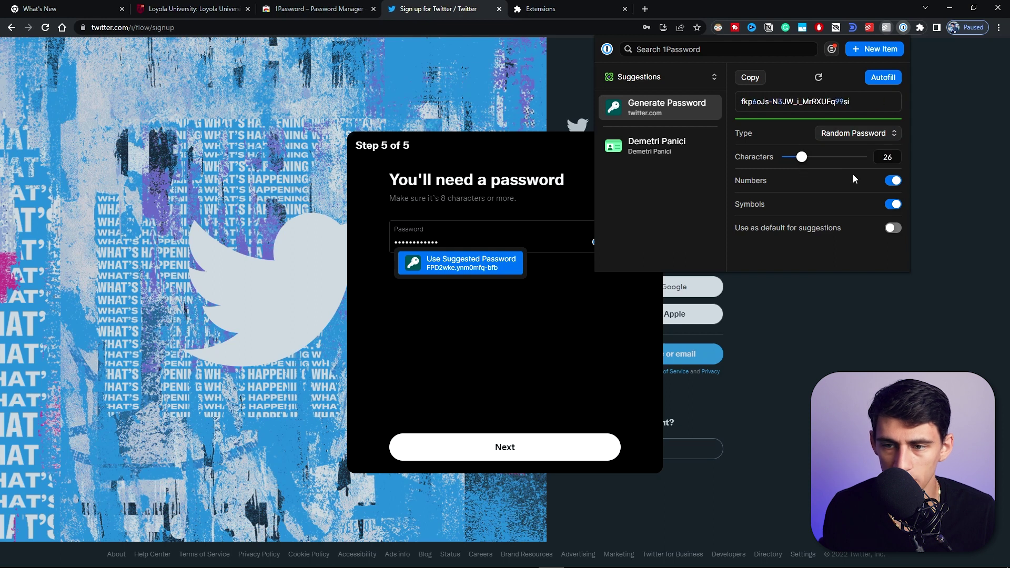
{"action": "left_click", "coordinate": [893, 181]}
{"action": "left_click", "coordinate": [893, 204]}
{"action": "left_click", "coordinate": [892, 204]}
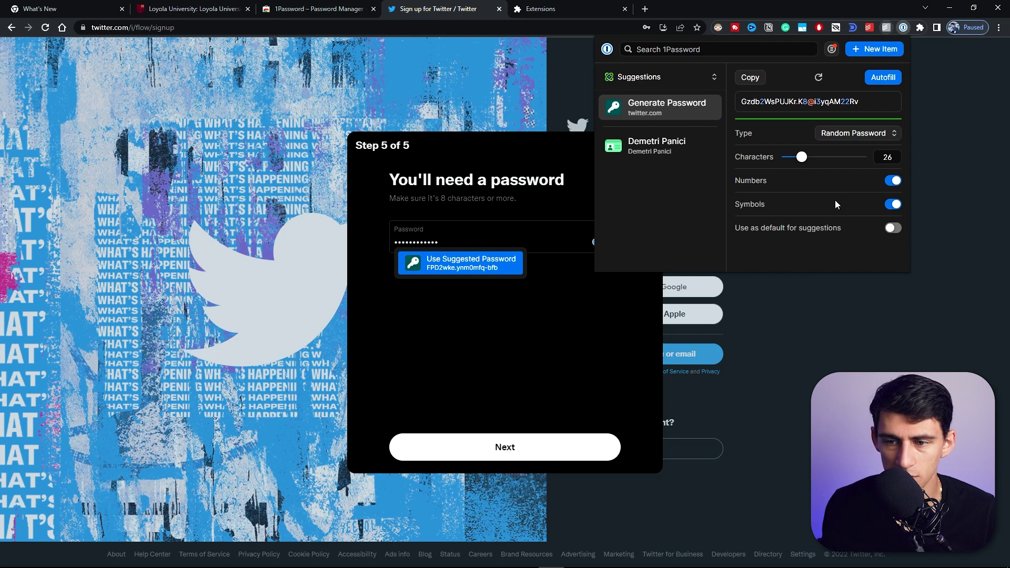
{"action": "left_click", "coordinate": [883, 77]}
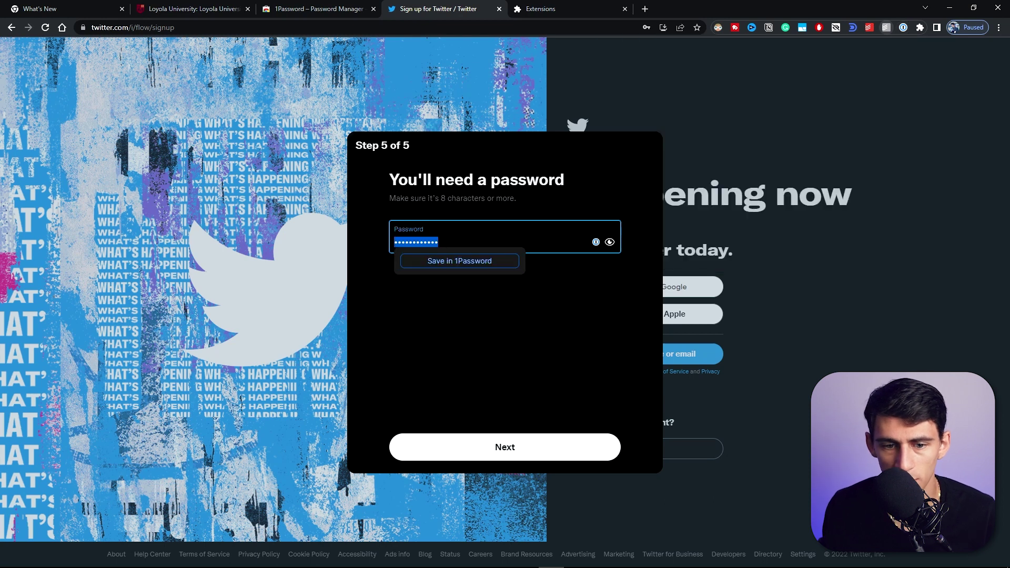
Step: Save the generated Twitter password to 1Password as a login, with the account email as username
{"action": "left_click", "coordinate": [463, 266]}
{"action": "left_click", "coordinate": [452, 302]}
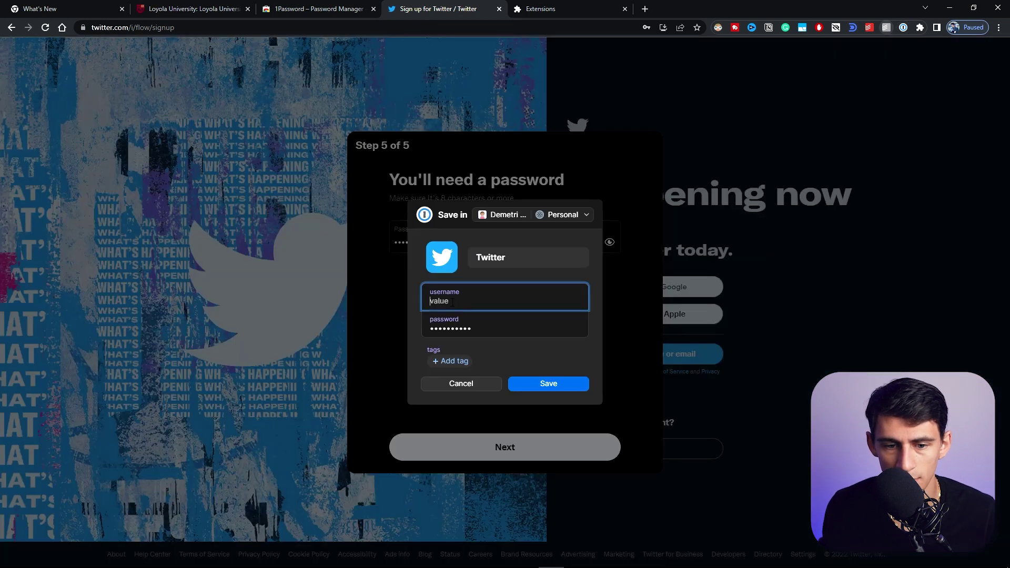
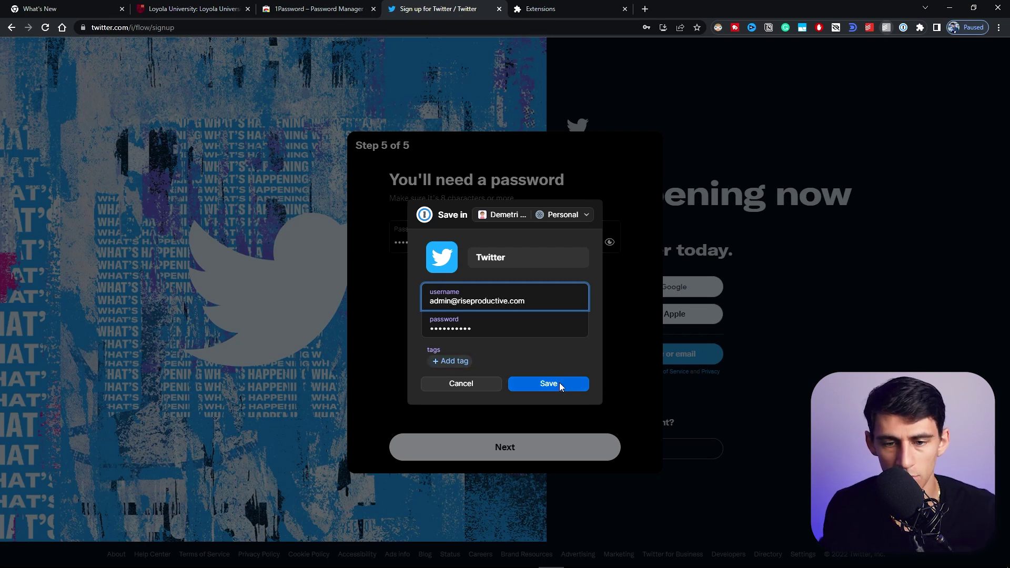
{"action": "left_click", "coordinate": [560, 388]}
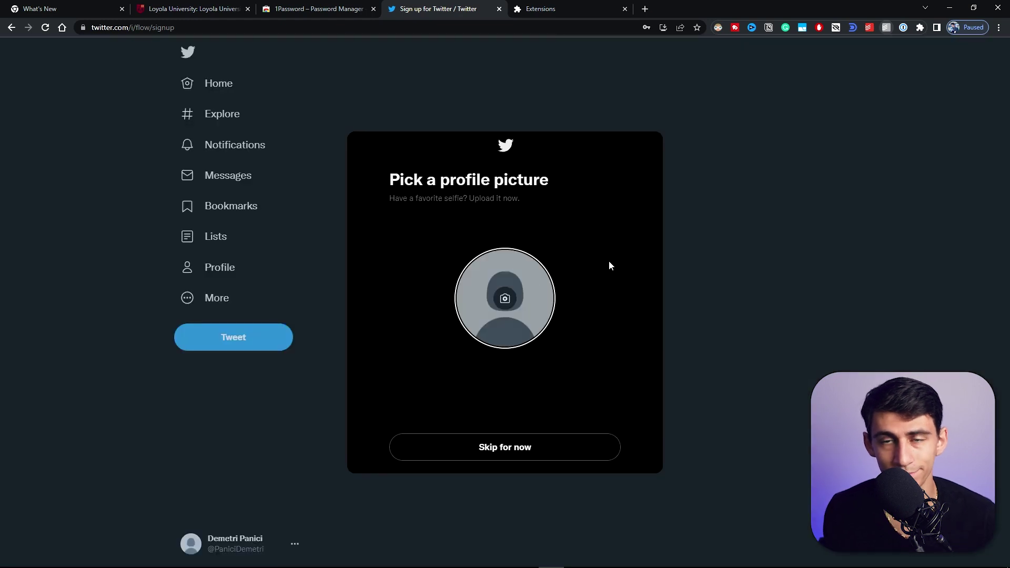